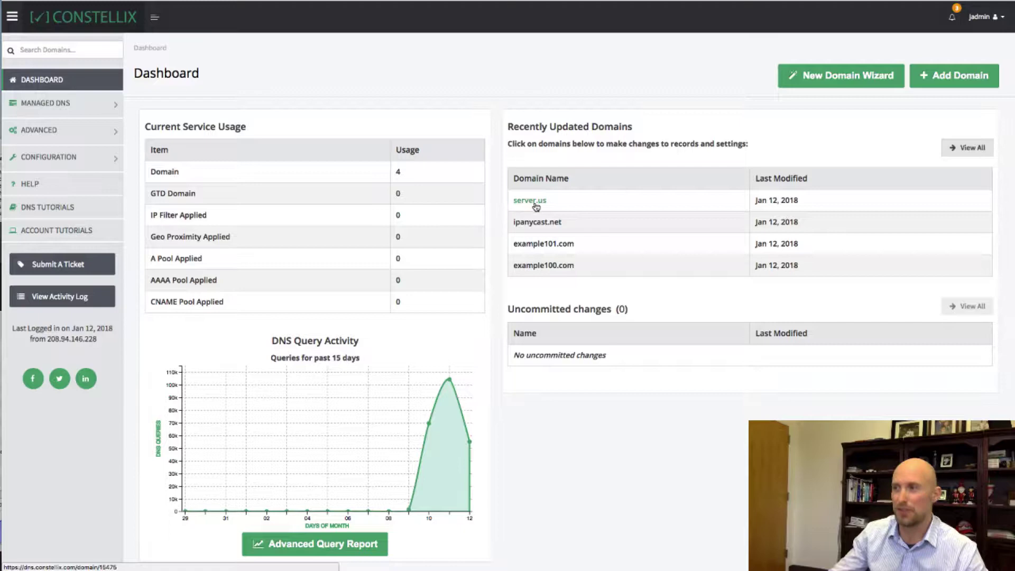
# Step: In the server.us domain, add an A record named www pointing to 10.1.1.1
pyautogui.click(398, 175)
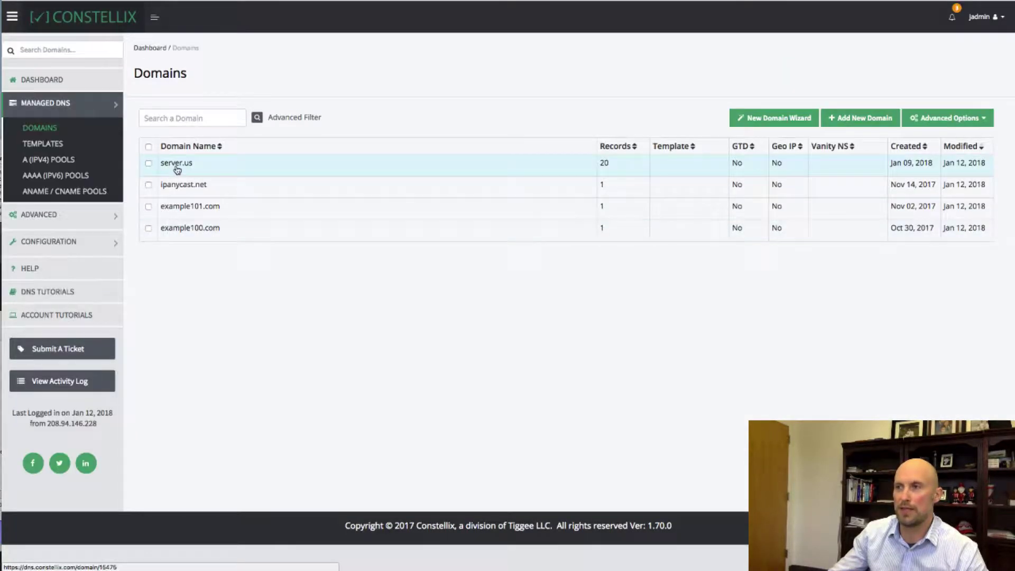
pyautogui.click(175, 165)
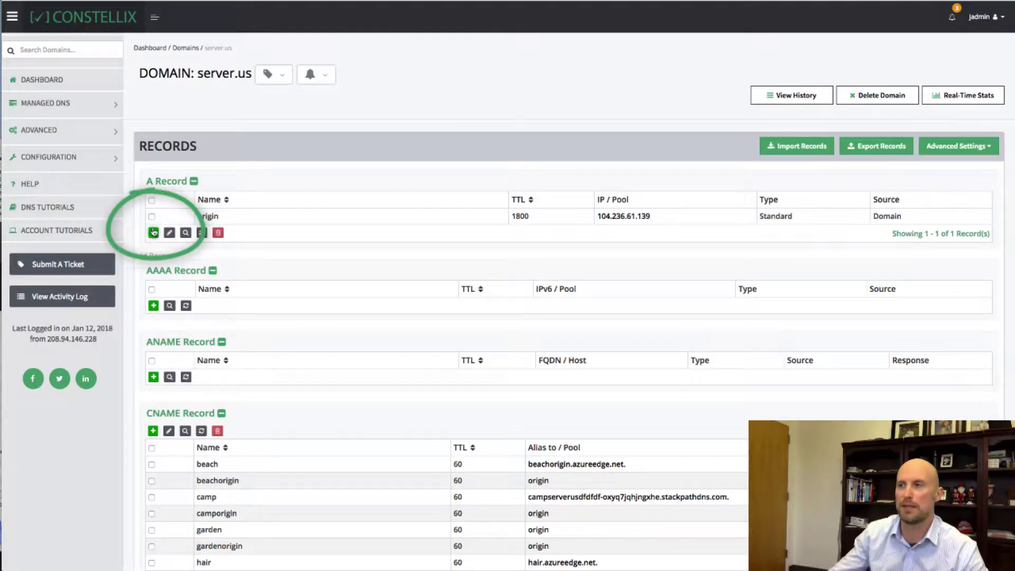
pyautogui.click(154, 232)
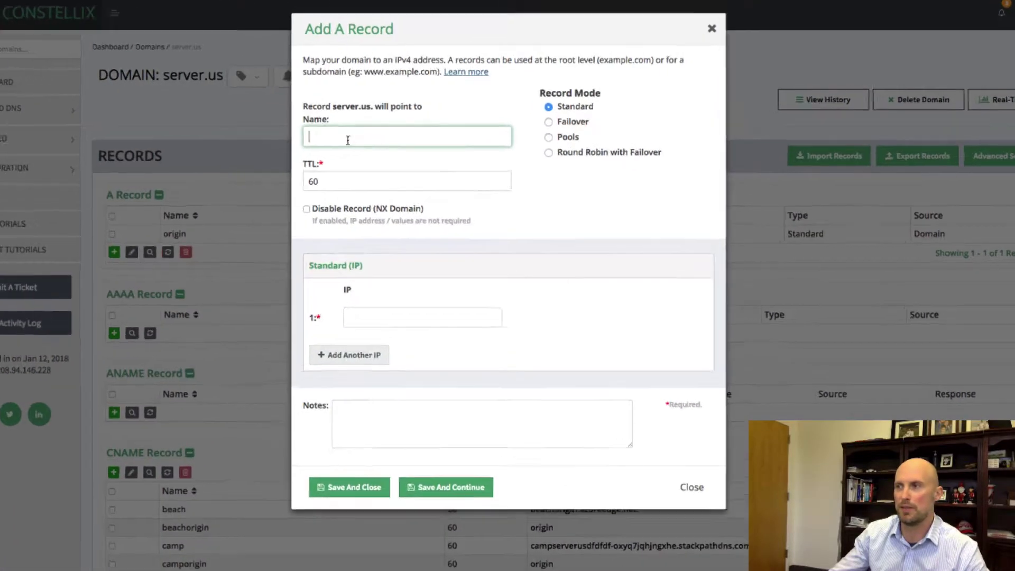
pyautogui.write('www')
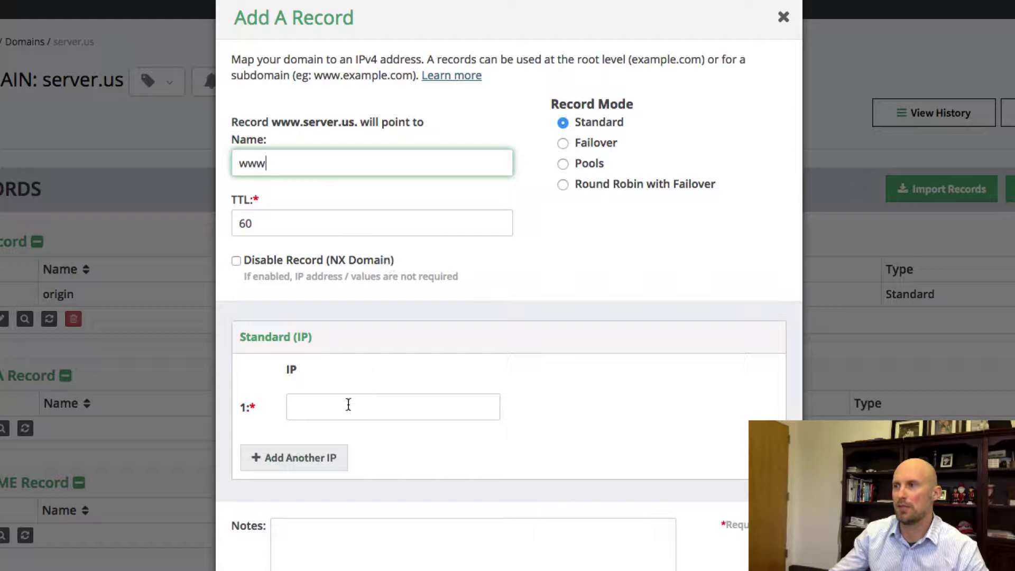
pyautogui.click(338, 408)
pyautogui.write('10')
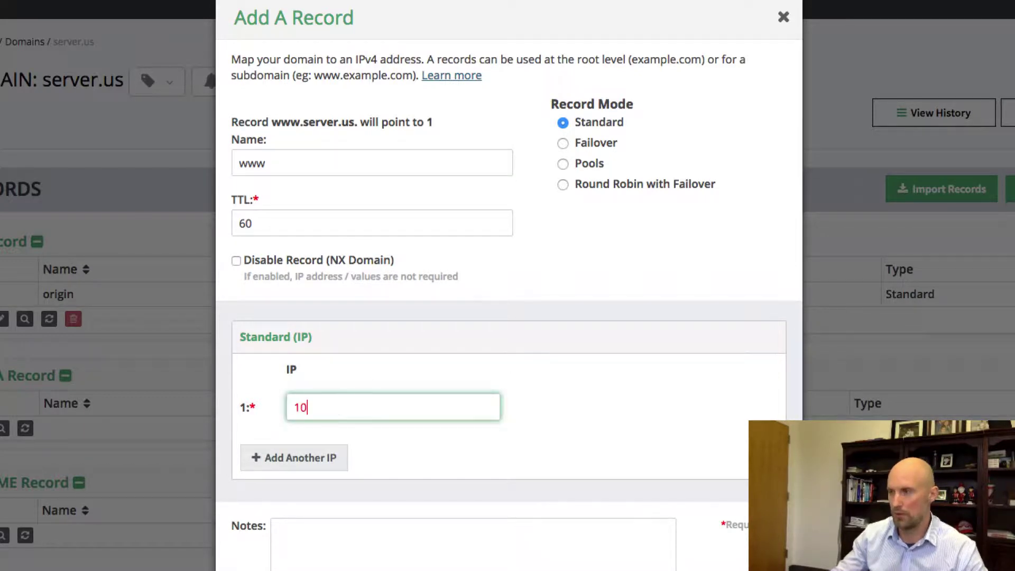
pyautogui.write('./1.1.1')
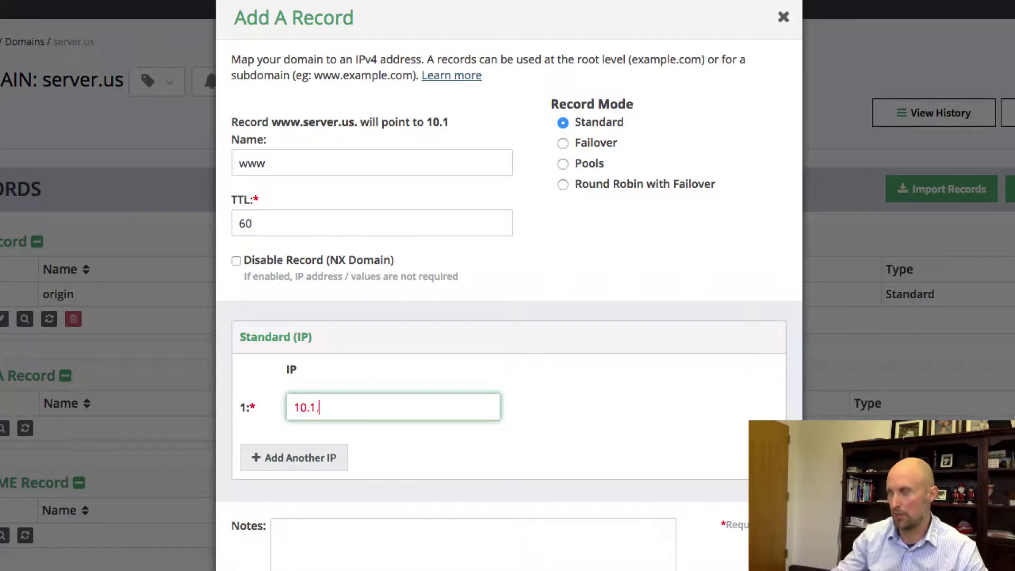
pyautogui.press('Return')
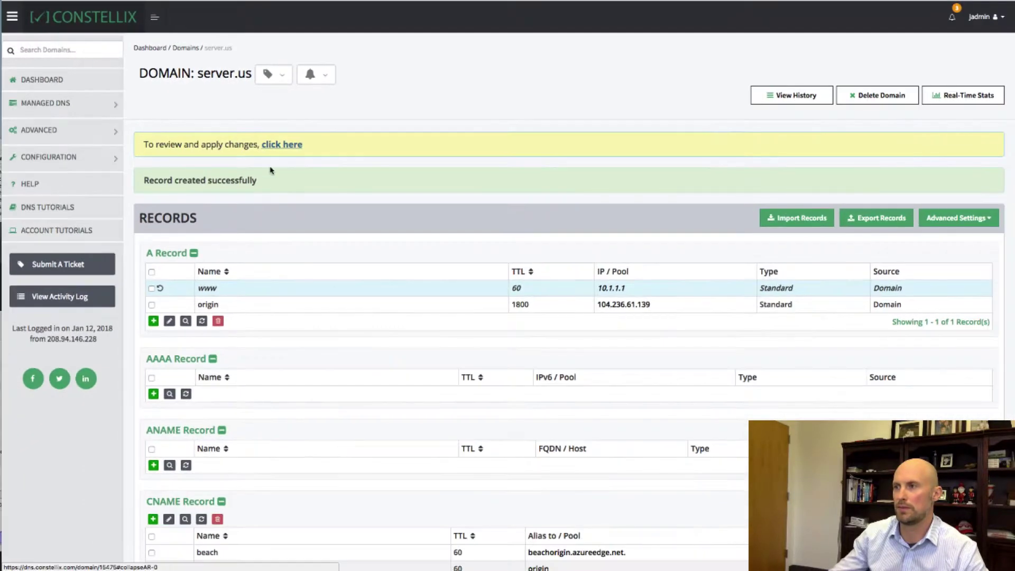
# Step: Commit the pending server.us changes with a note about creating the www record
pyautogui.click(280, 145)
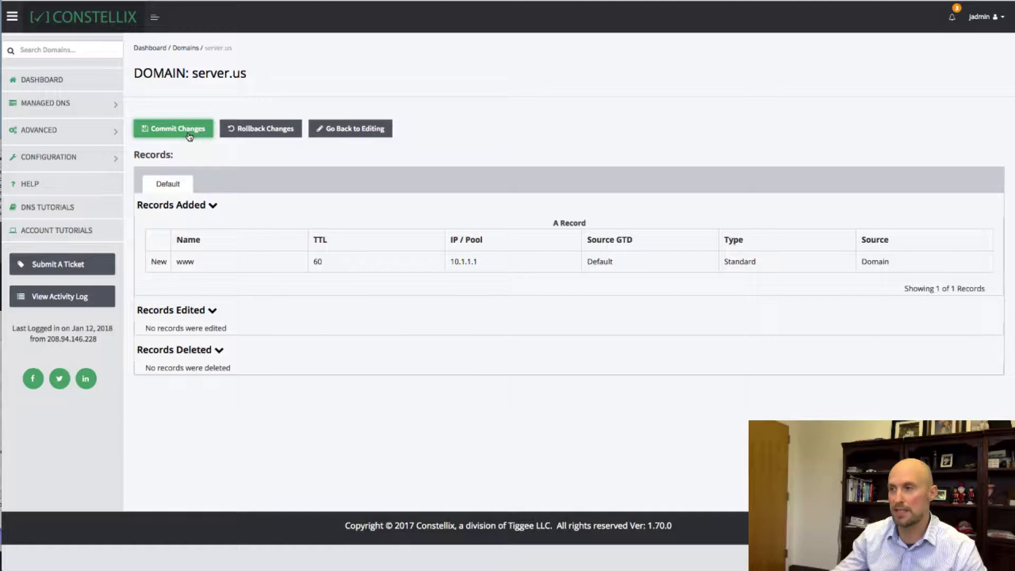
pyautogui.click(162, 129)
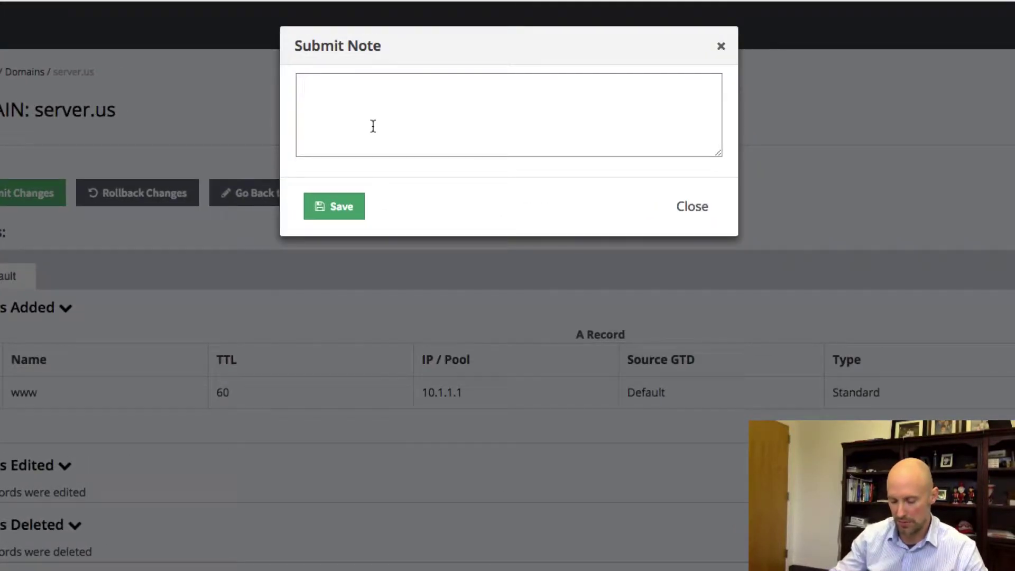
pyautogui.write('created wwww ')
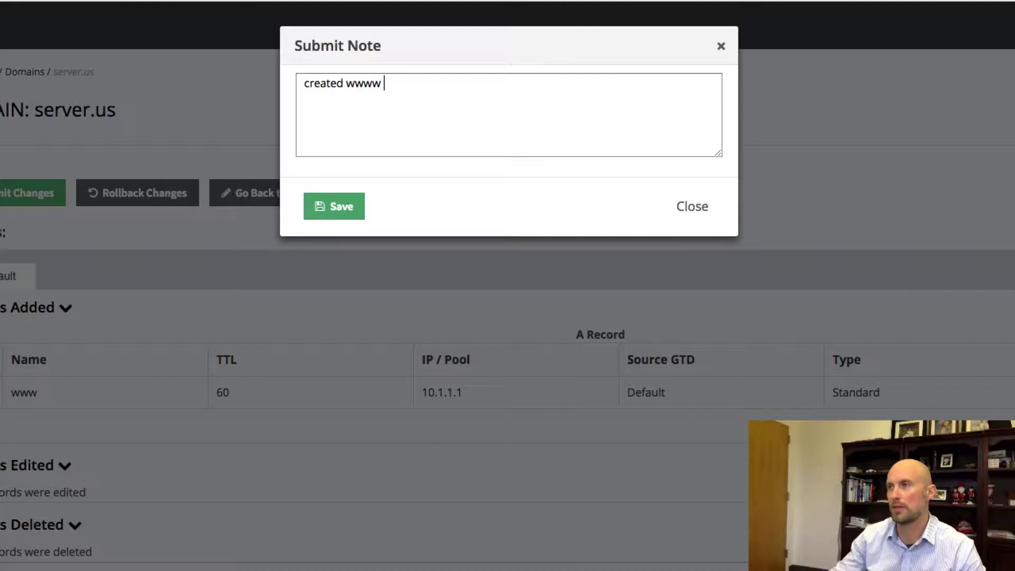
pyautogui.write('recro')
pyautogui.press('BackSpace')
pyautogui.write('ords')
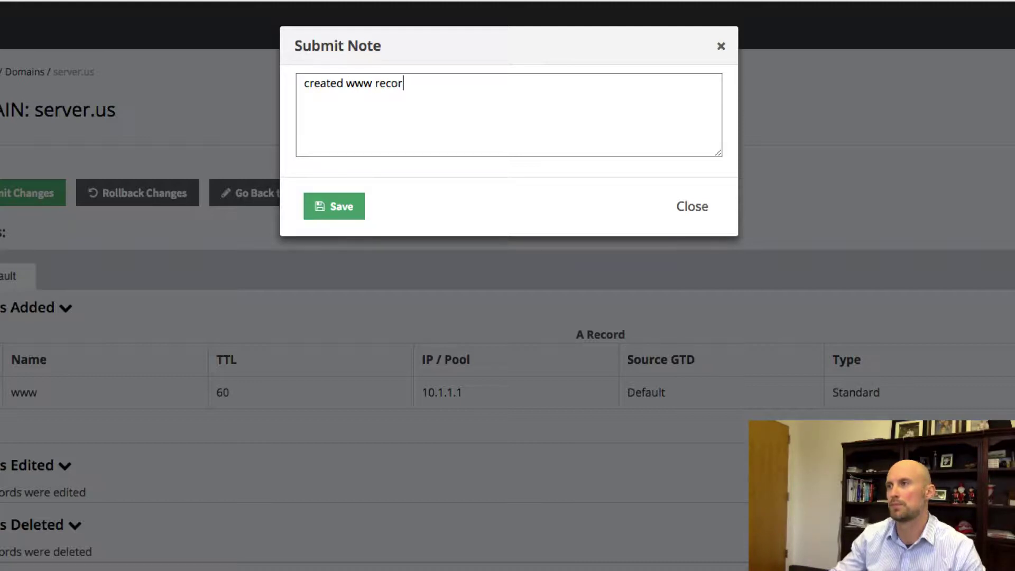
pyautogui.click(323, 207)
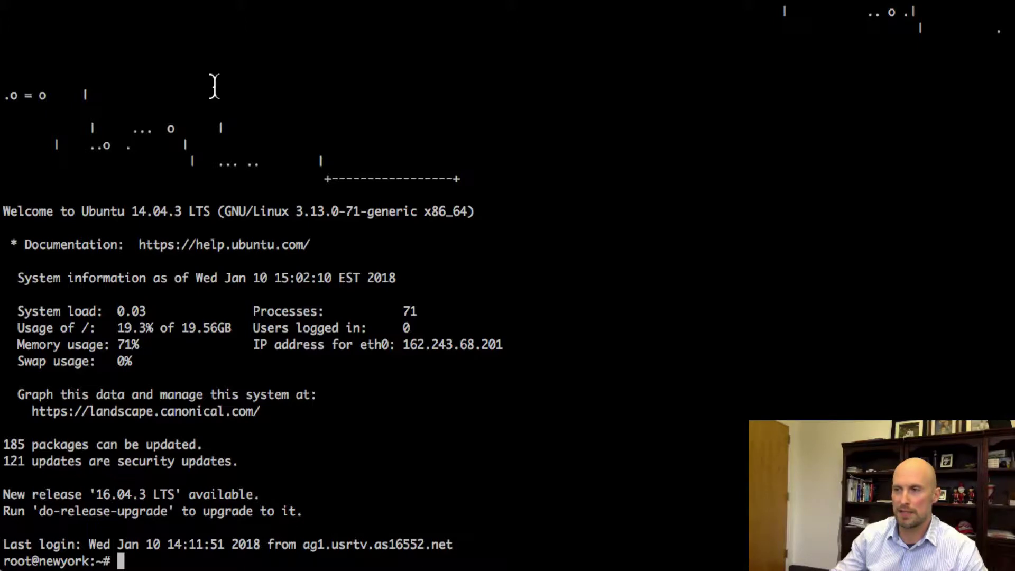
pyautogui.write('d')
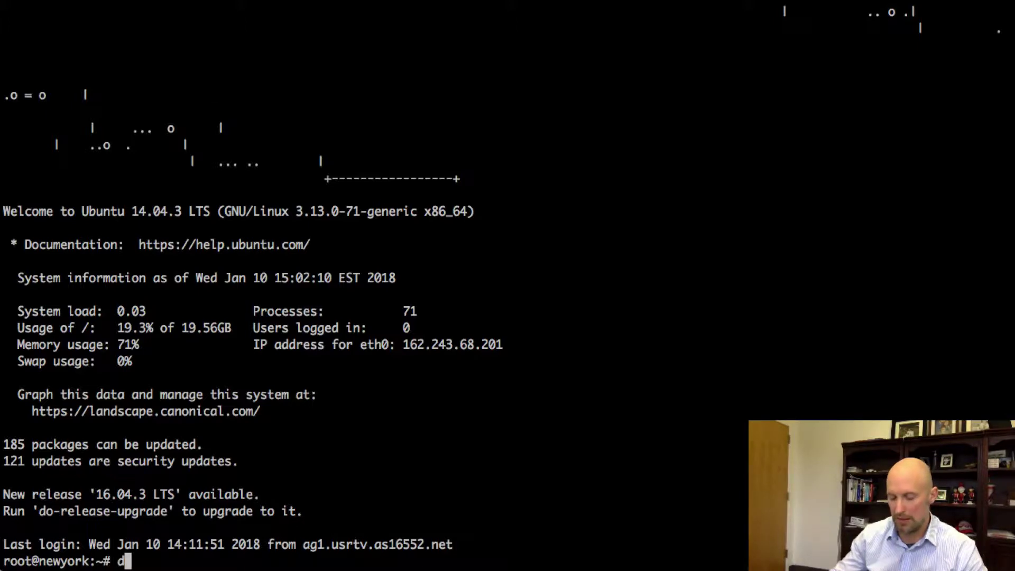
pyautogui.write('ig www.server')
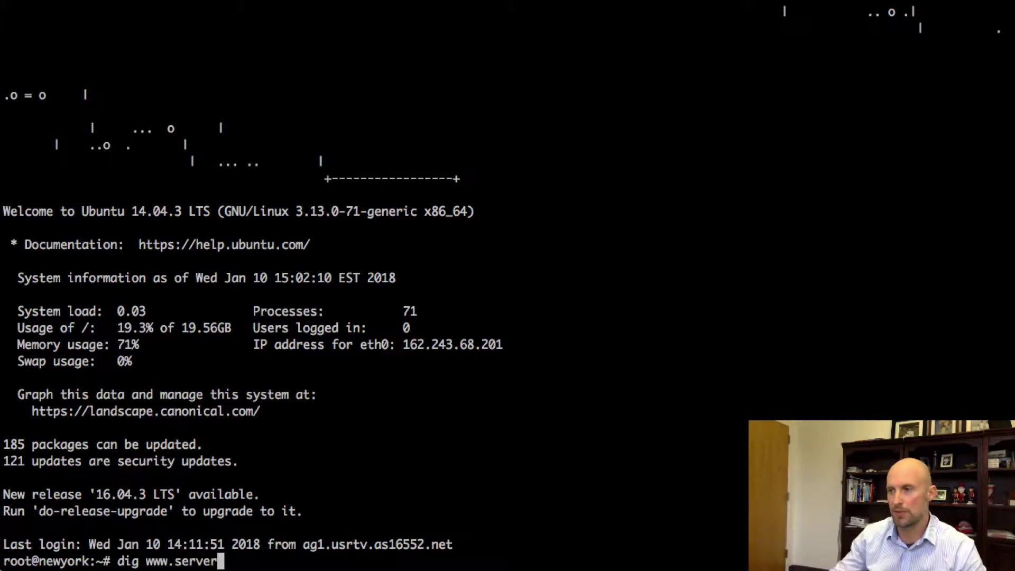
pyautogui.write('.us @ns')
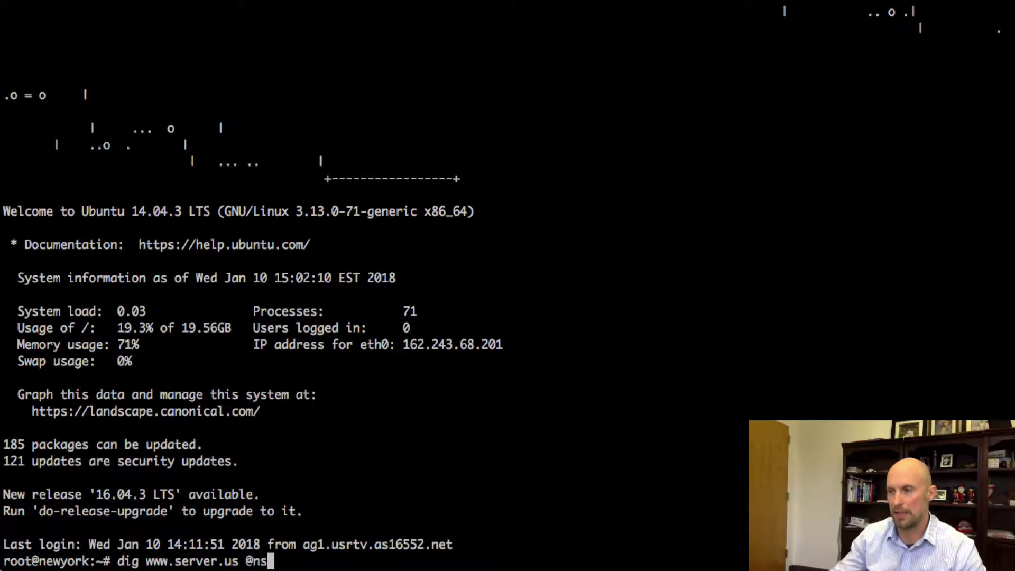
pyautogui.write('11.conste')
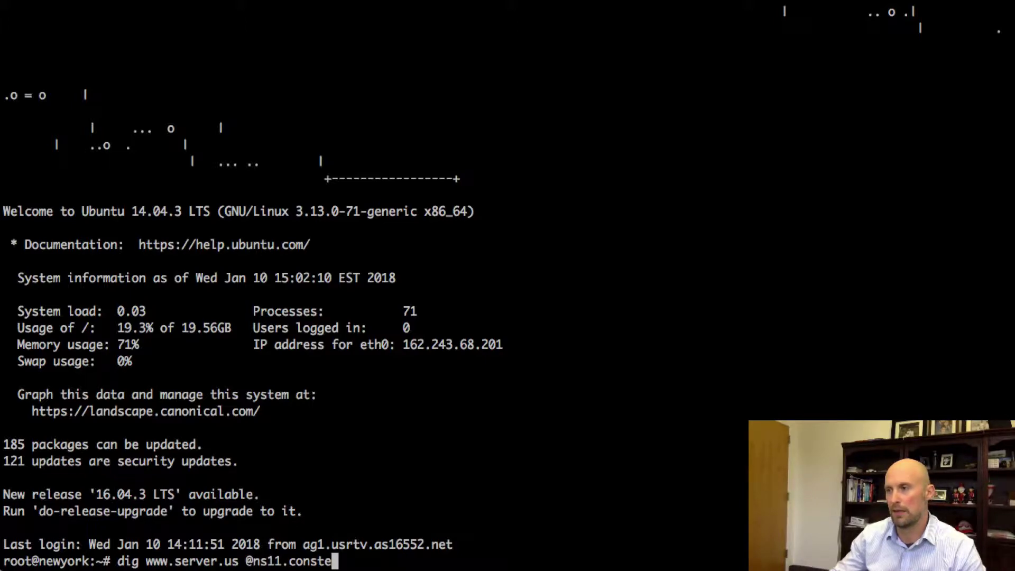
pyautogui.write('llix.com')
pyautogui.press('Return')
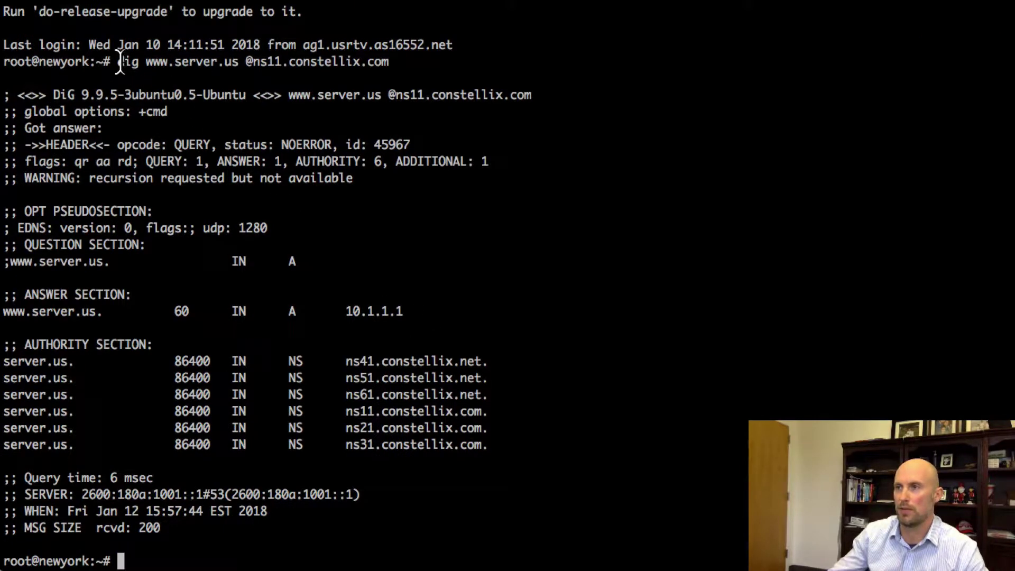
pyautogui.moveTo(117, 62); pyautogui.dragTo(456, 62)
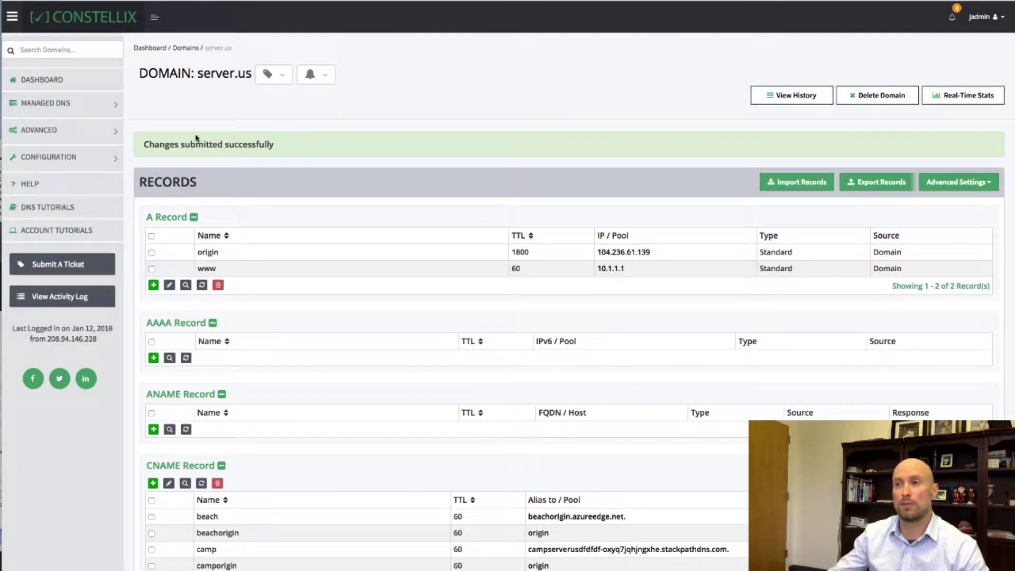
# Step: Delete the BlockNetworks IP filter from the Advanced IP Filter list
pyautogui.click(61, 132)
pyautogui.click(59, 154)
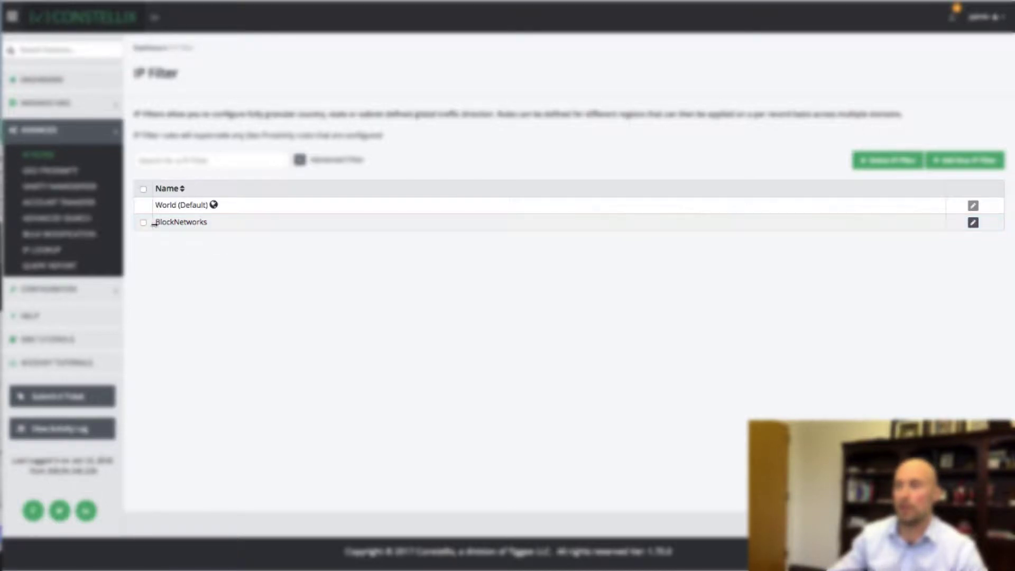
pyautogui.click(143, 223)
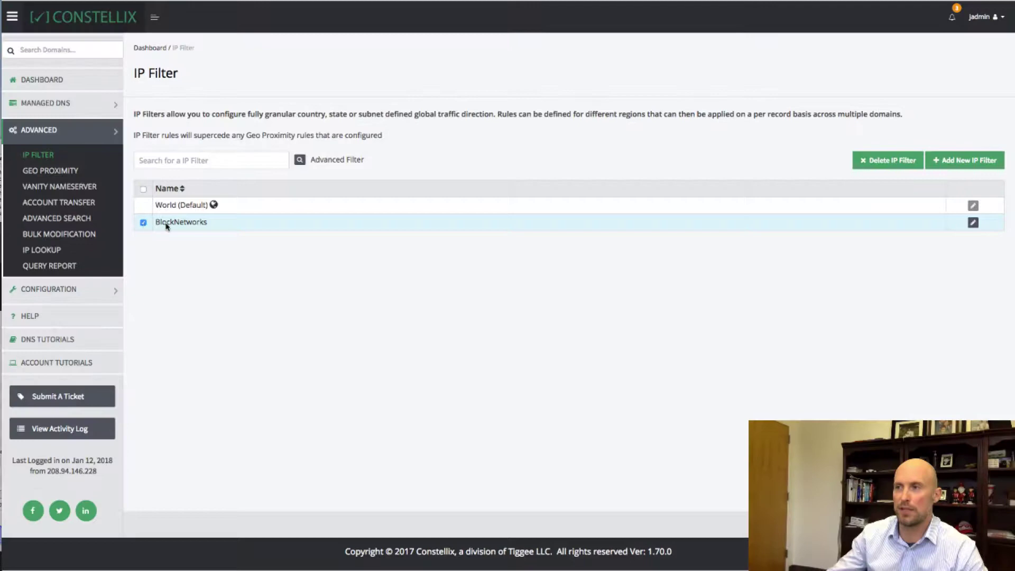
pyautogui.click(881, 167)
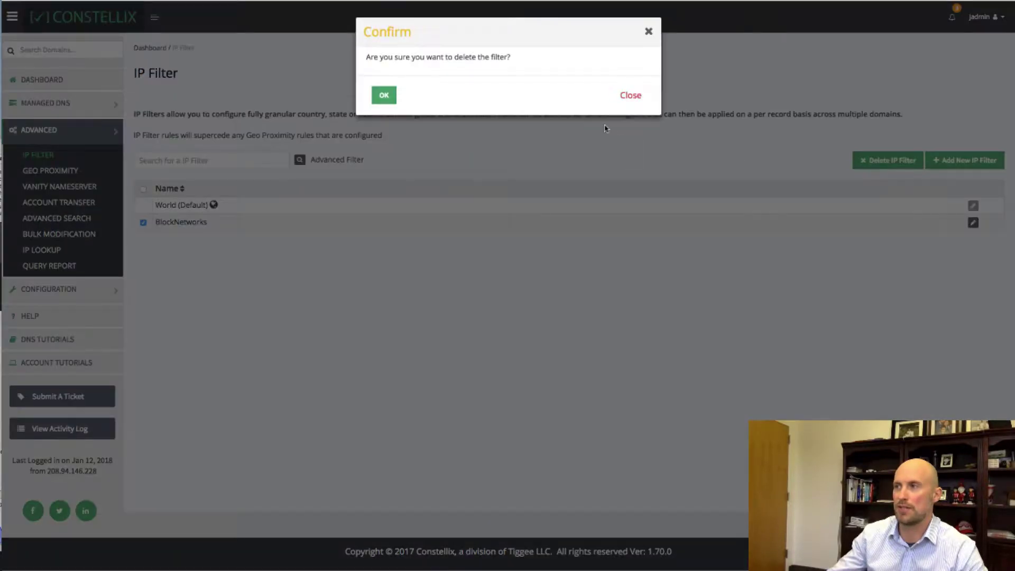
pyautogui.click(382, 97)
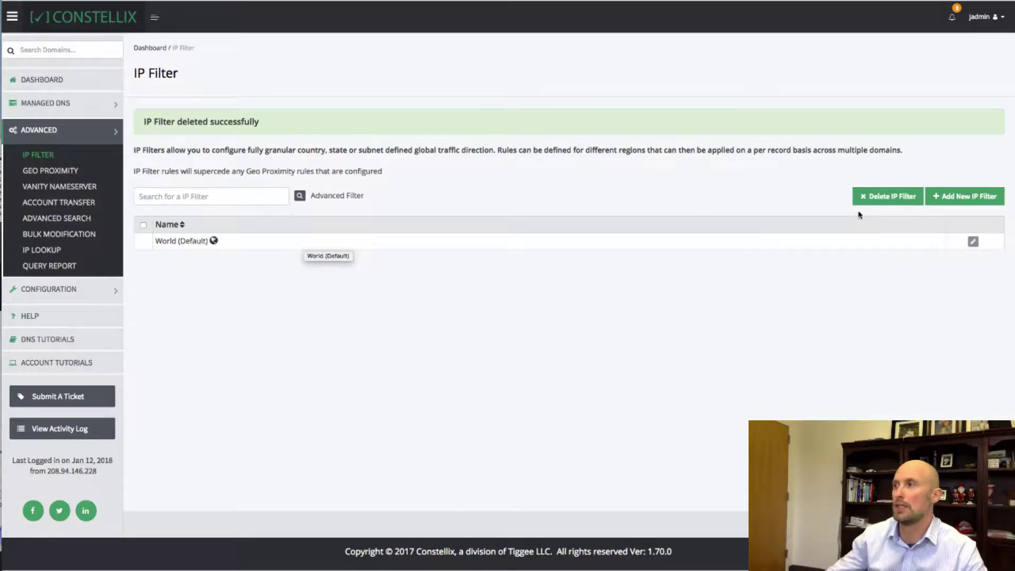
# Step: Create an IP filter named BlockedUserFilter with World > Asia > Singapore as its location
pyautogui.click(952, 199)
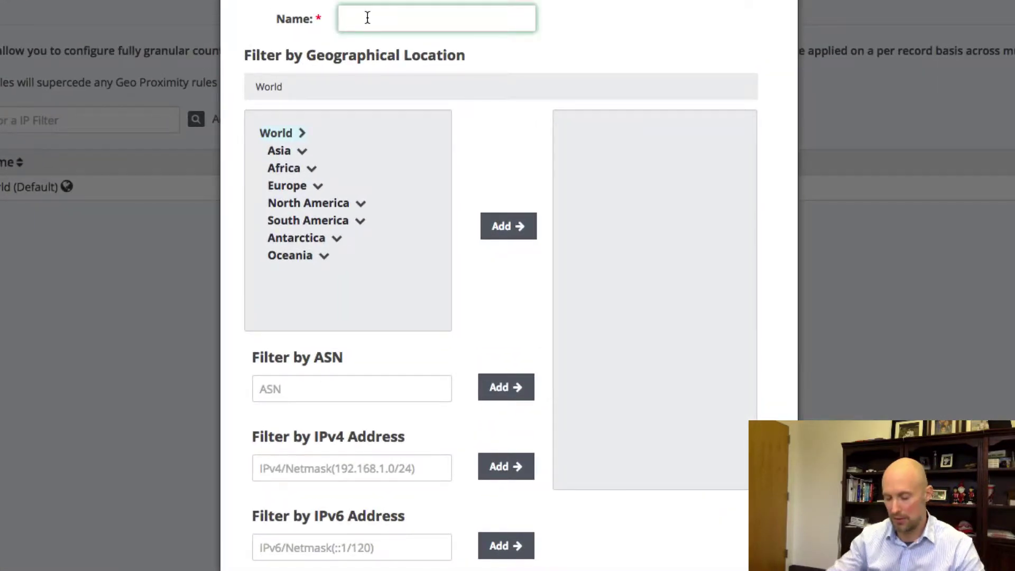
pyautogui.write('Blocked')
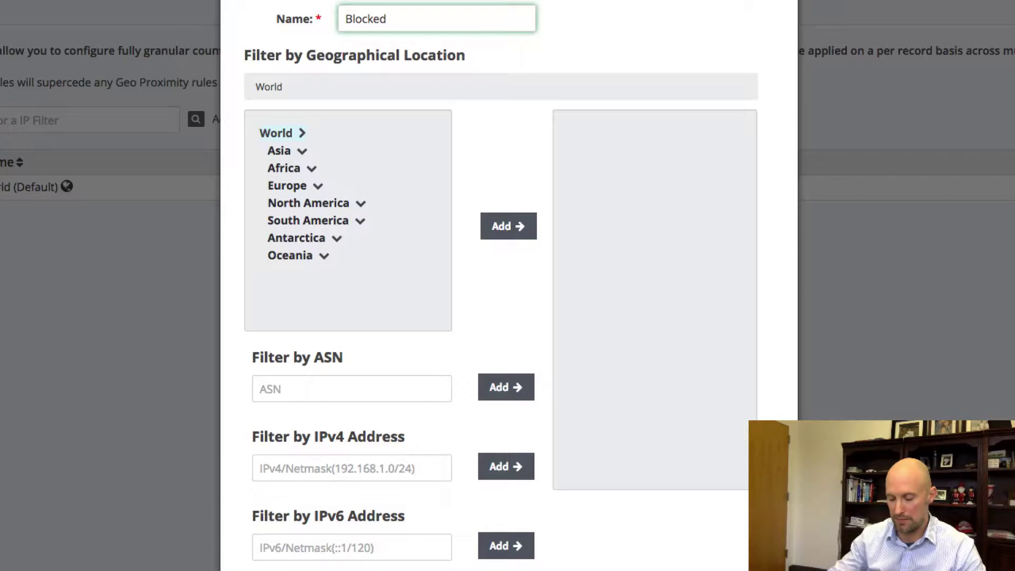
pyautogui.write('Use')
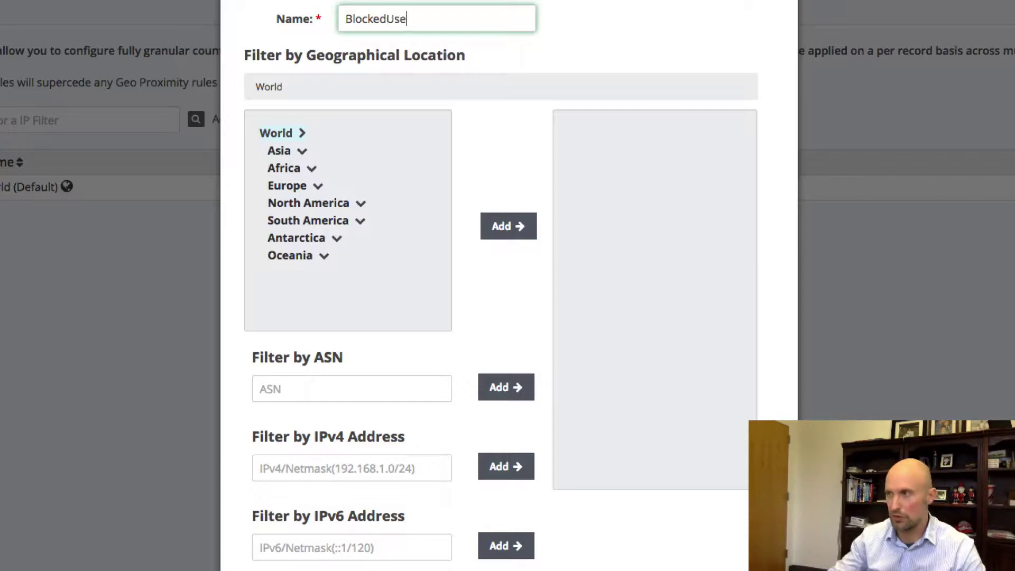
pyautogui.write('rFilter')
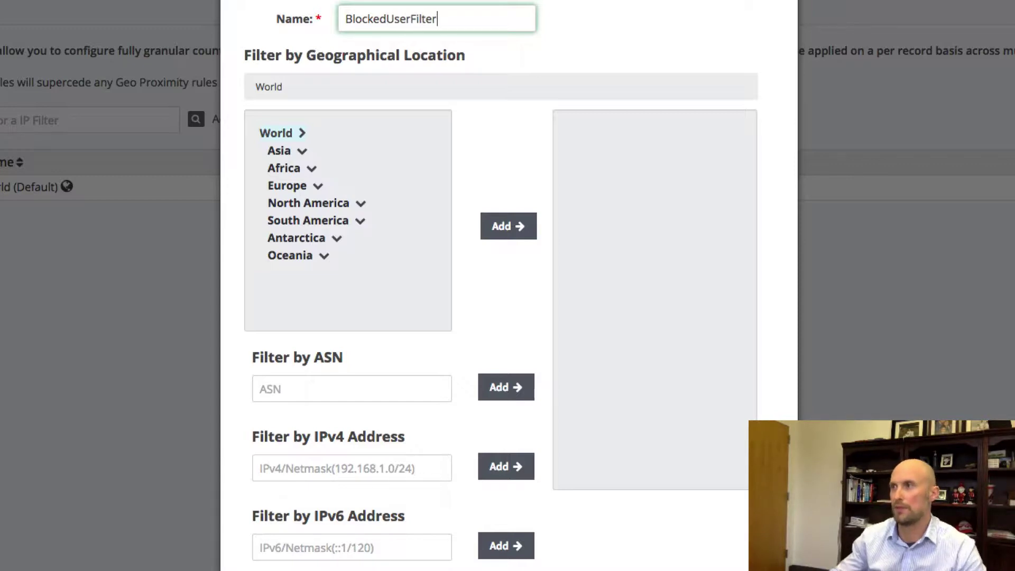
pyautogui.click(292, 156)
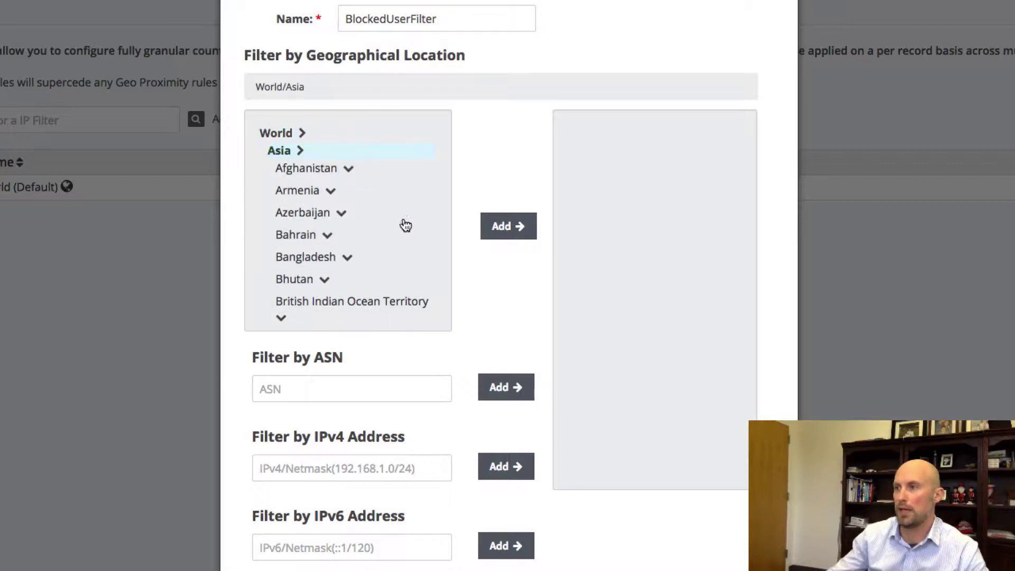
pyautogui.scroll(-5, 382, 225)
pyautogui.scroll(-10, 384, 226)
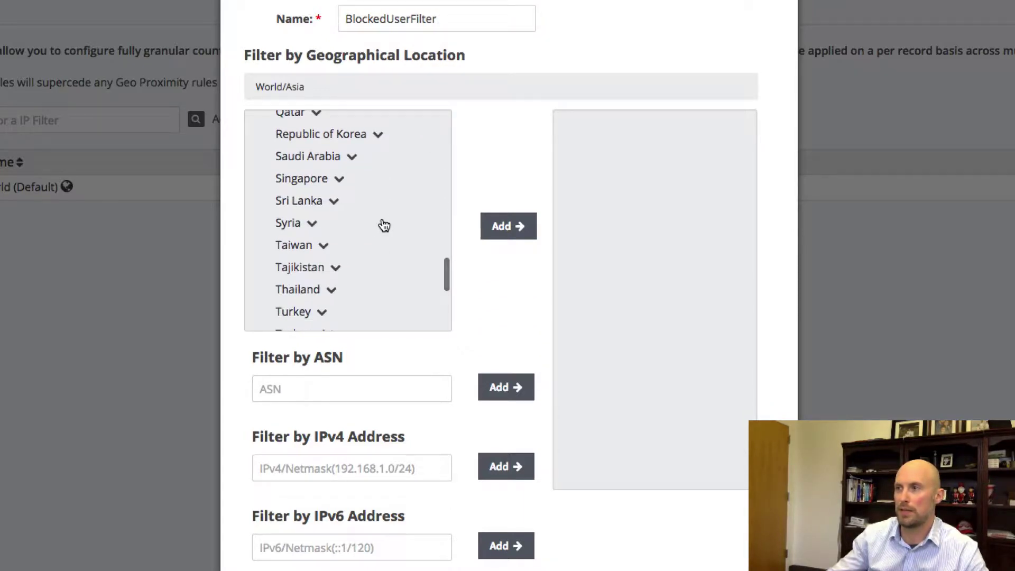
pyautogui.click(296, 179)
pyautogui.click(502, 227)
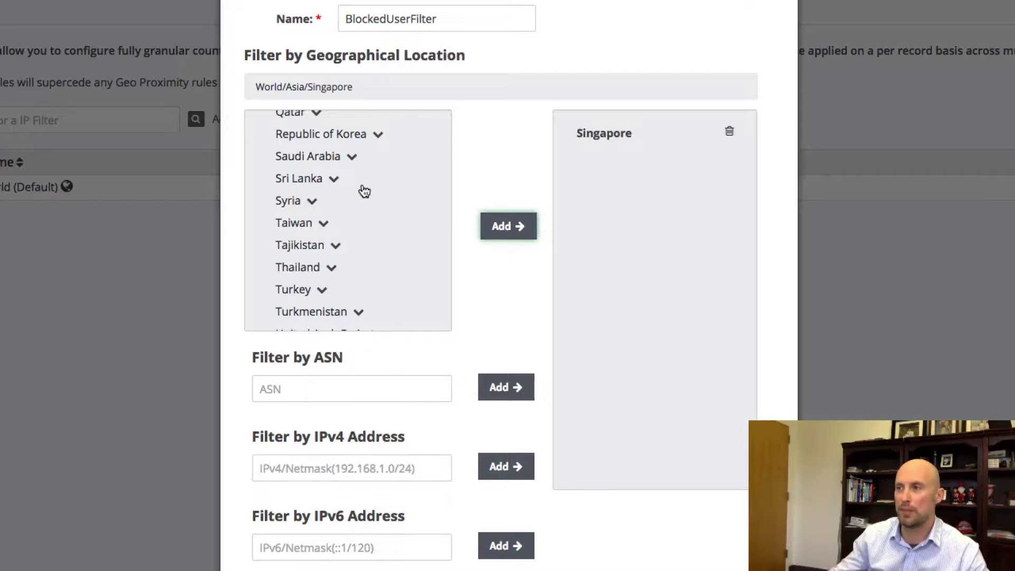
pyautogui.scroll(5, 360, 192)
pyautogui.scroll(10, 360, 192)
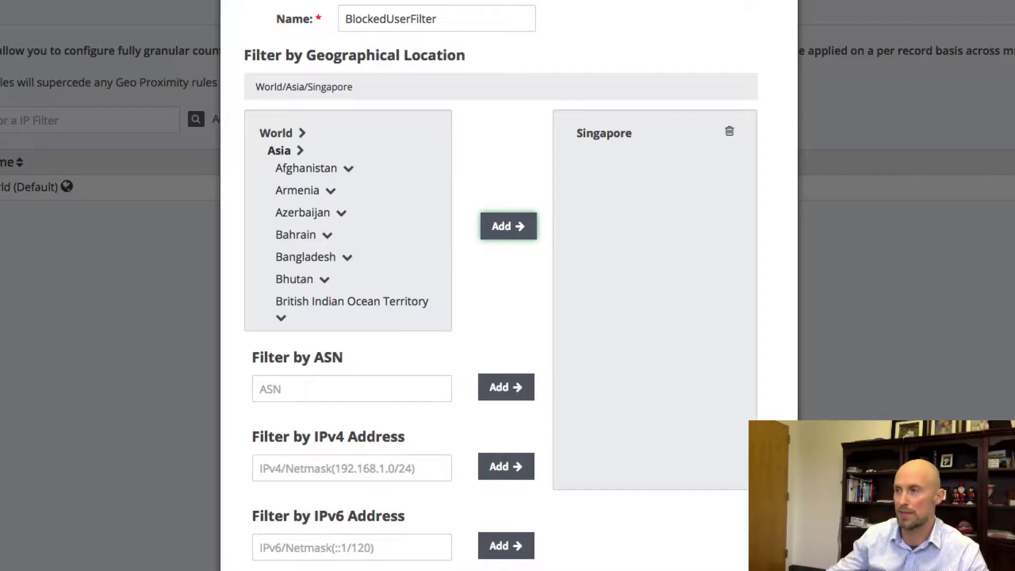
pyautogui.press('Return')
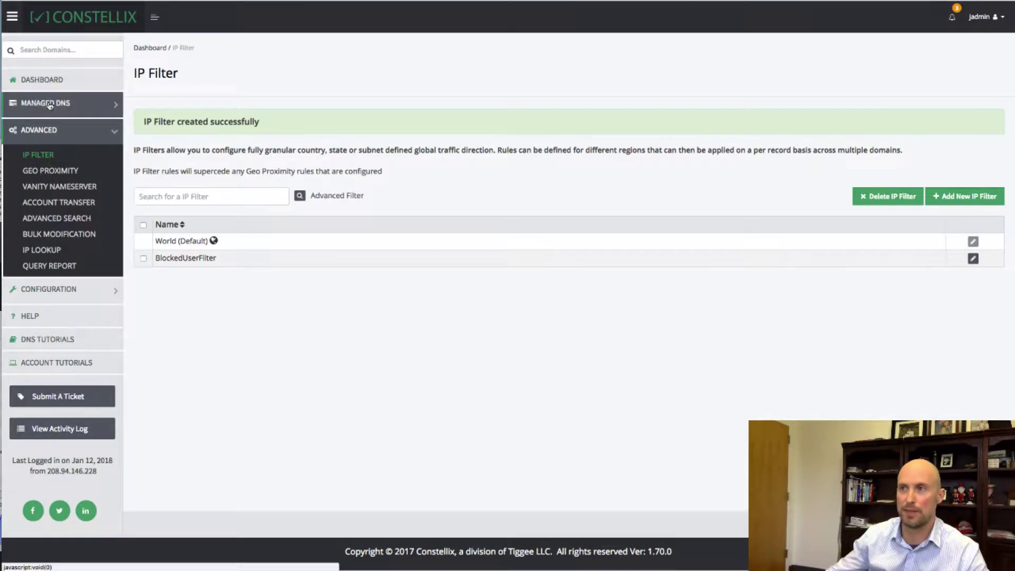
# Step: Enable GeoIP Services from the server.us domain's advanced settings
pyautogui.click(42, 104)
pyautogui.click(40, 127)
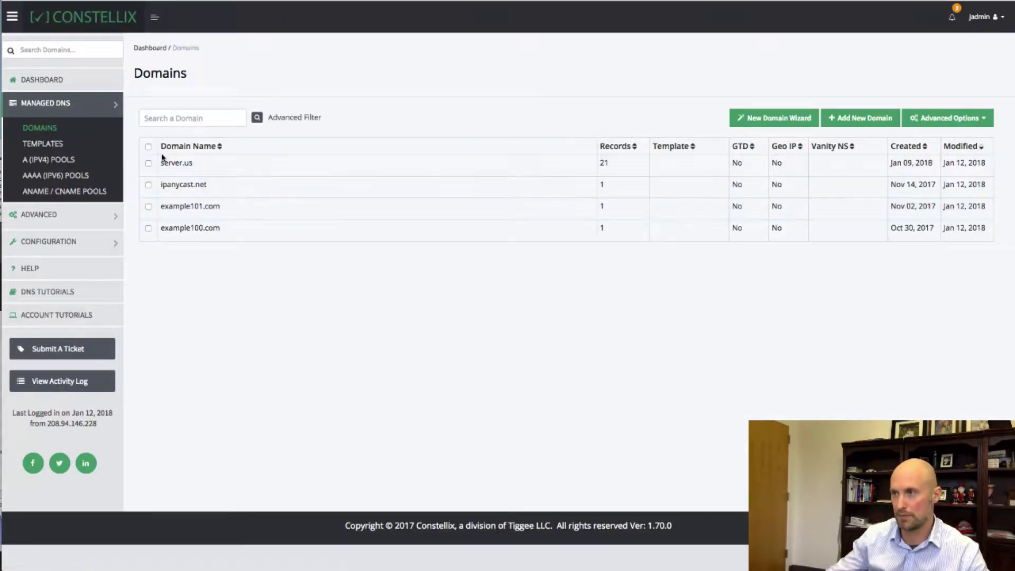
pyautogui.click(175, 164)
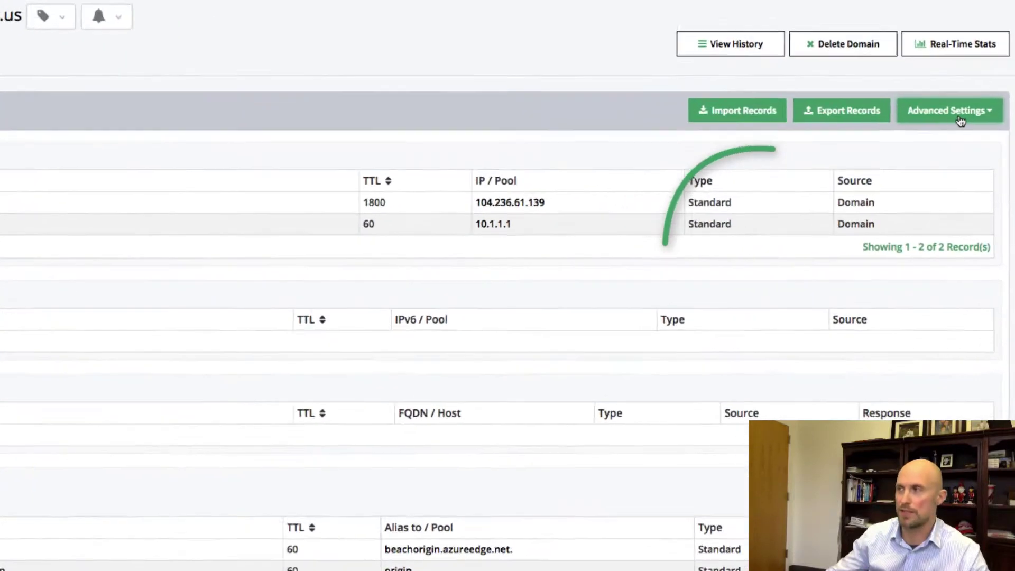
pyautogui.click(962, 151)
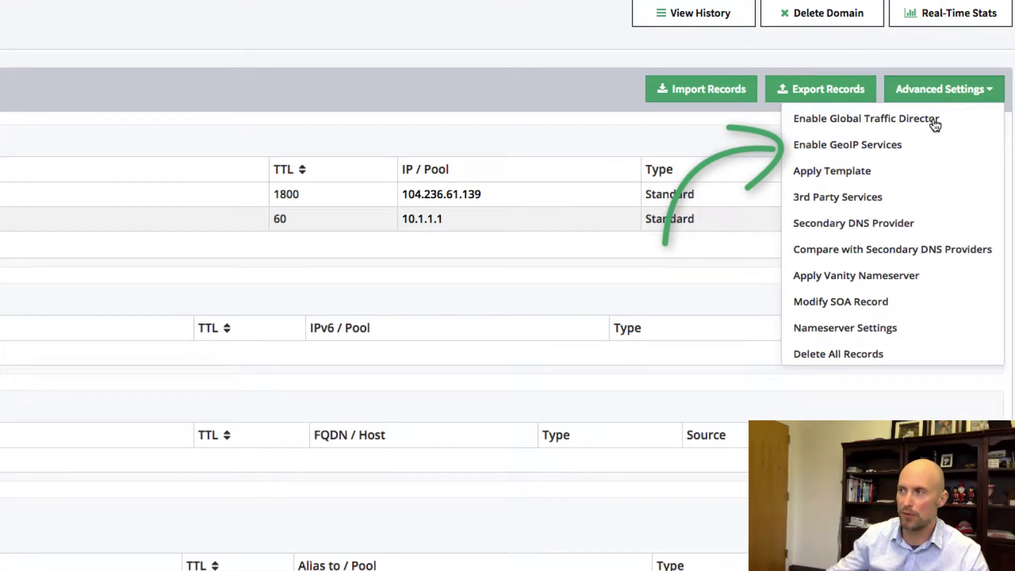
pyautogui.click(871, 146)
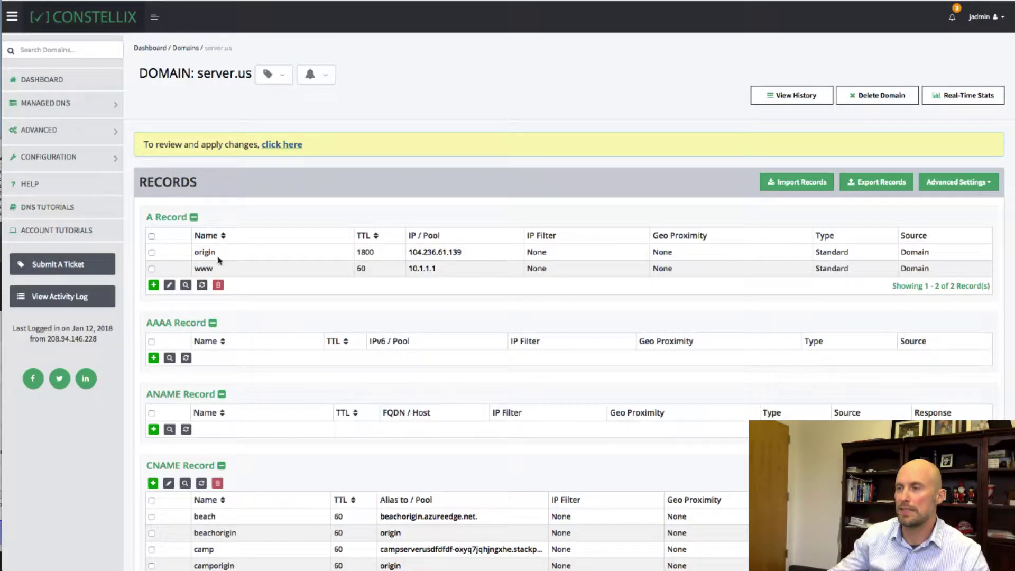
# Step: Set the existing www A record's IP filter to World (Default)
pyautogui.doubleClick(210, 269)
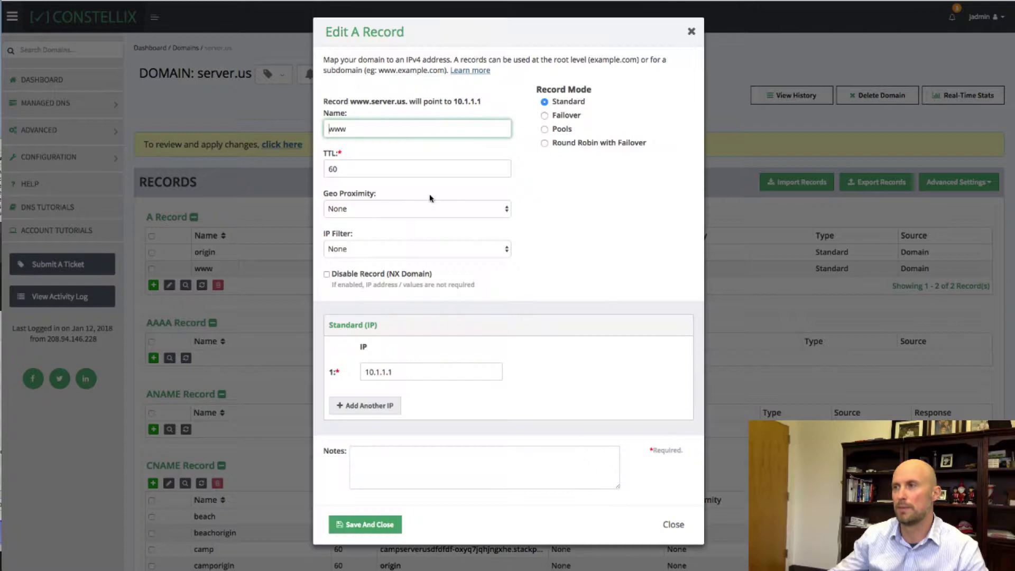
pyautogui.click(372, 249)
pyautogui.click(369, 259)
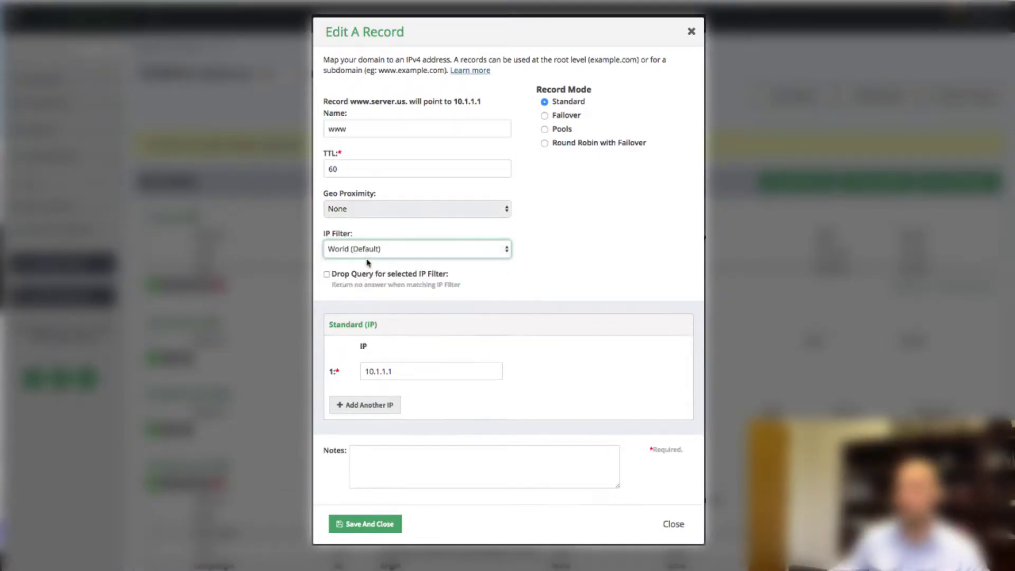
pyautogui.click(380, 524)
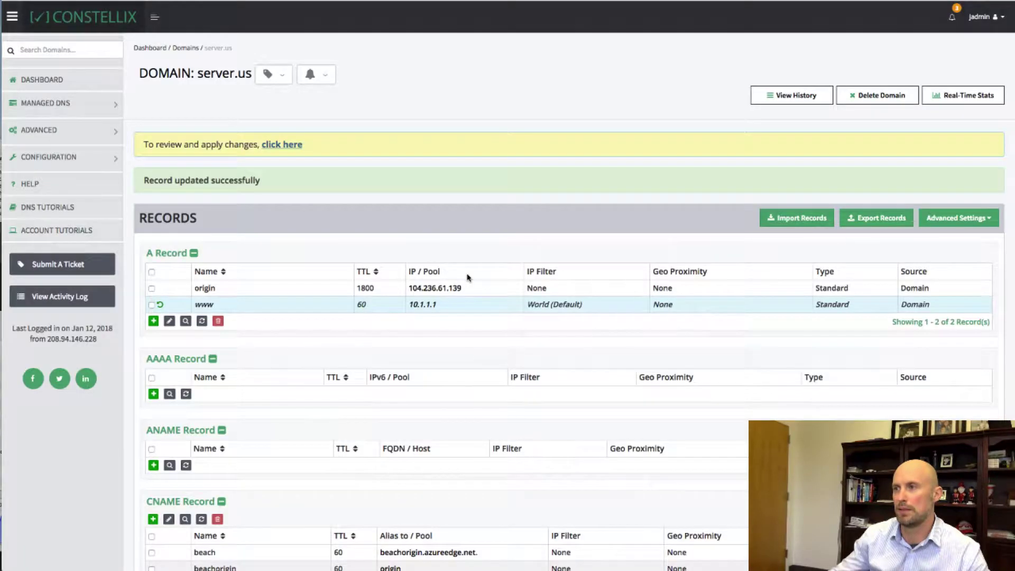
# Step: Add a second www A record at 10.99.99.99 using the BlockedUserFilter IP filter
pyautogui.click(153, 321)
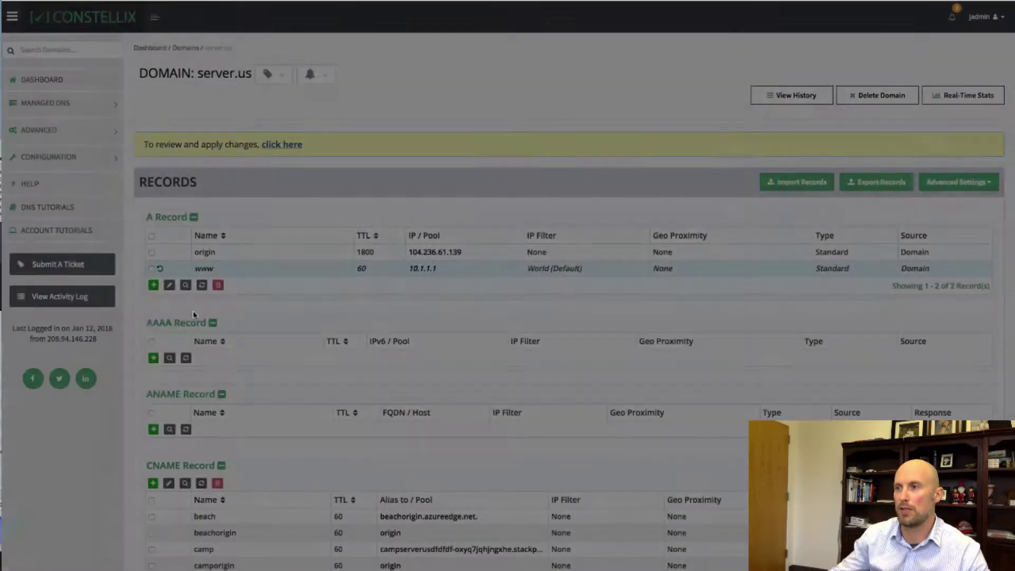
pyautogui.write('www')
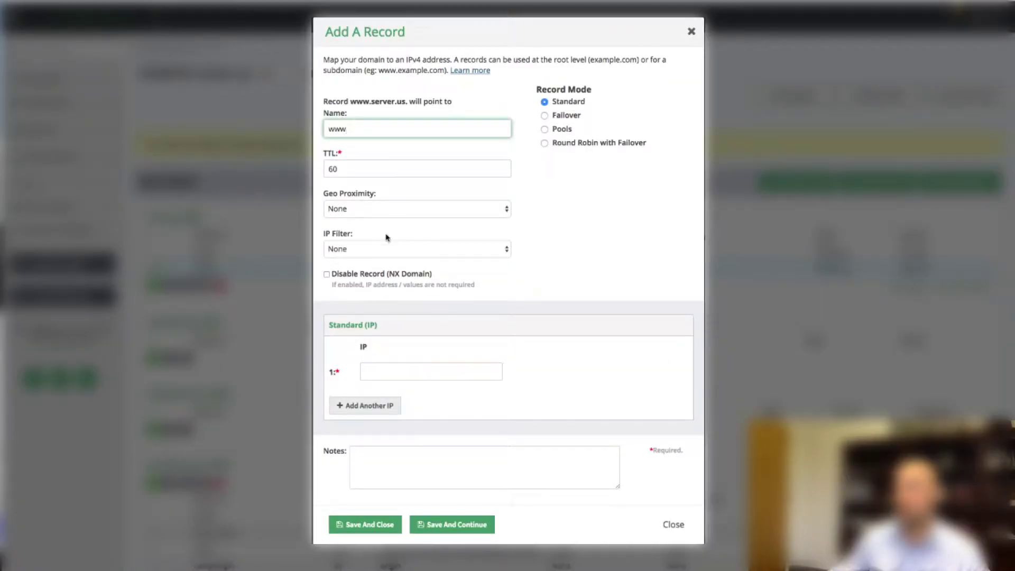
pyautogui.click(377, 249)
pyautogui.click(370, 269)
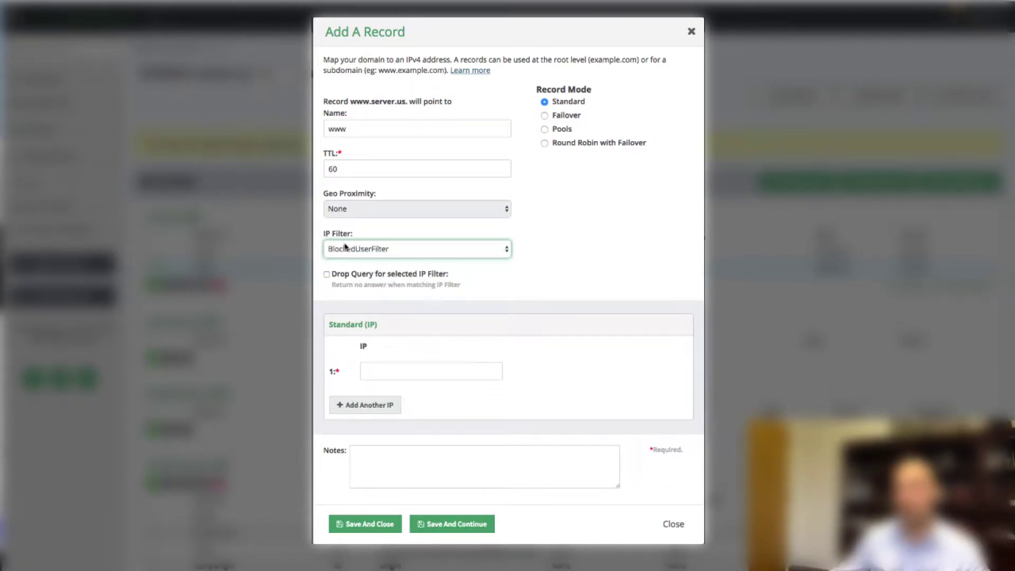
pyautogui.click(388, 369)
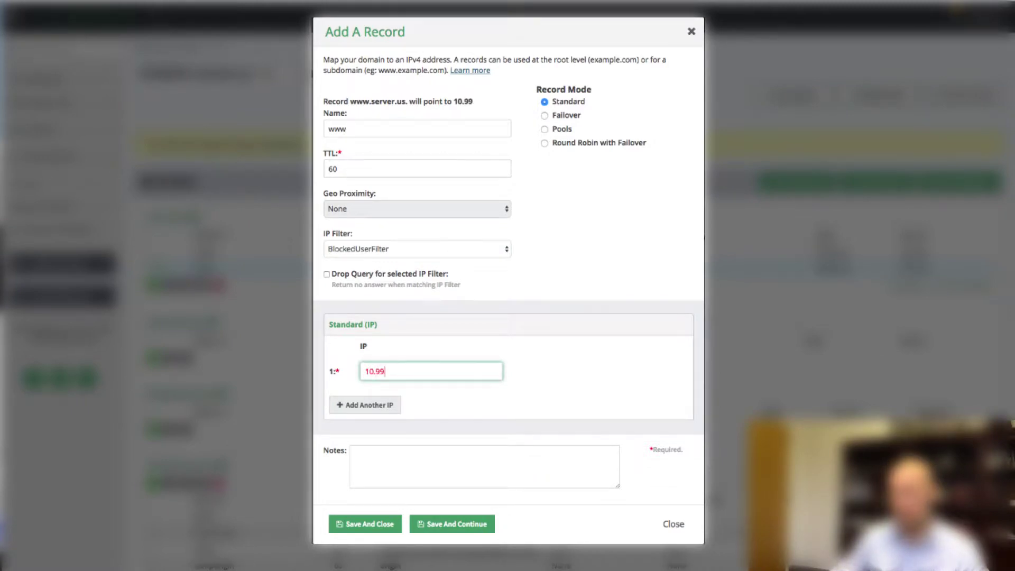
pyautogui.write('10.99.99.99')
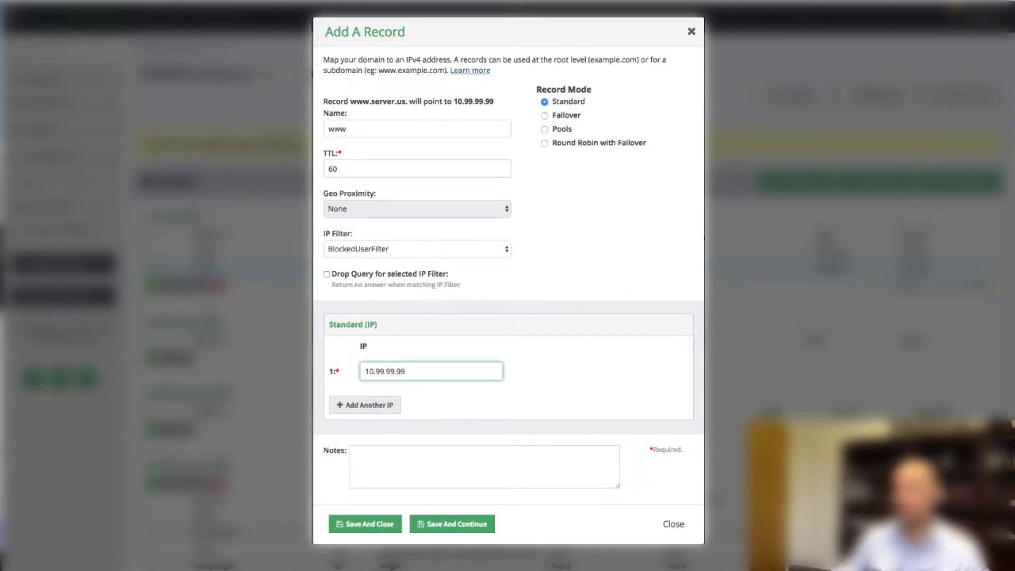
pyautogui.click(391, 522)
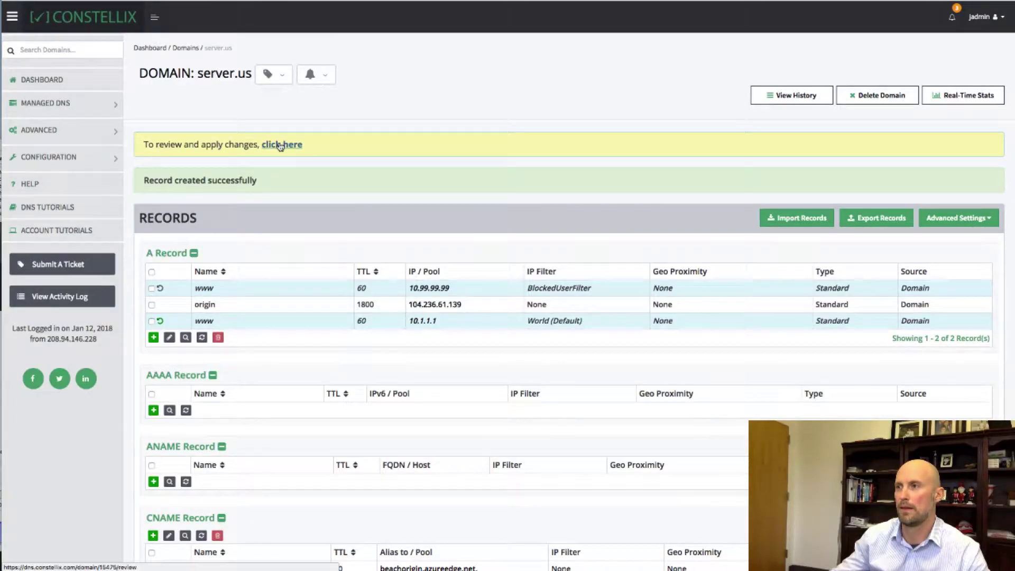
pyautogui.click(281, 145)
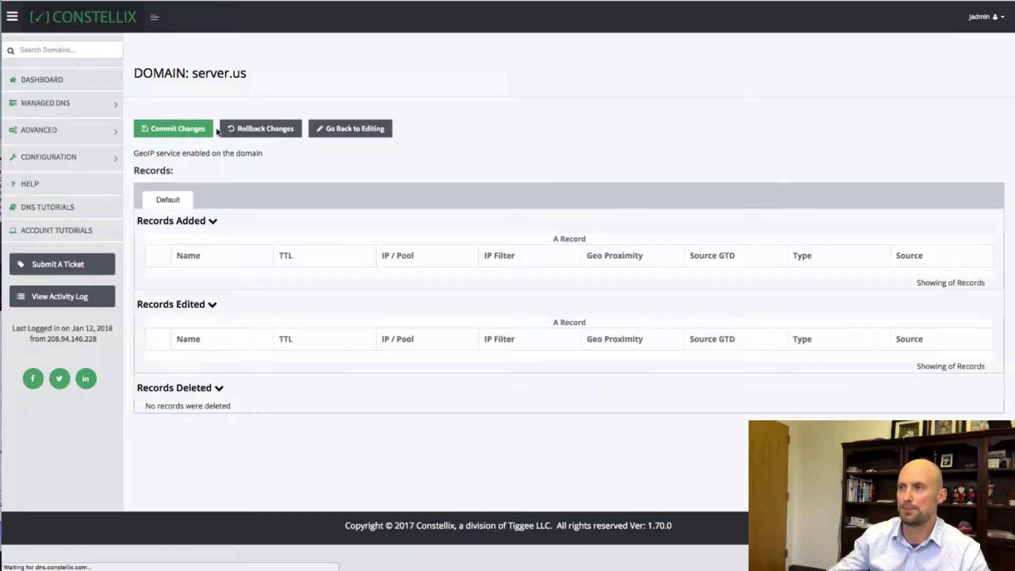
# Step: Commit the pending changes with the note 'applied filter'
pyautogui.click(173, 128)
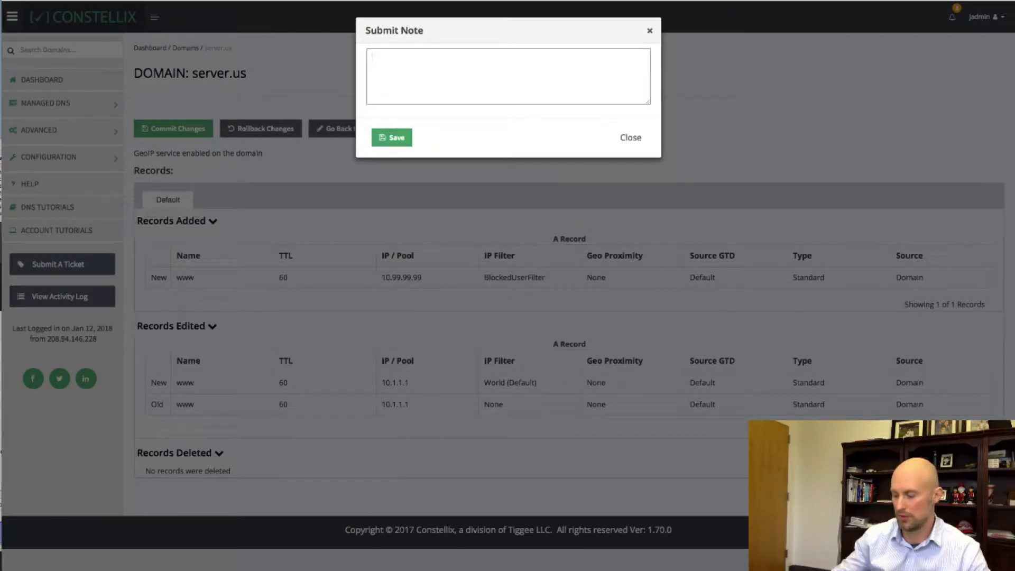
pyautogui.write('spplied')
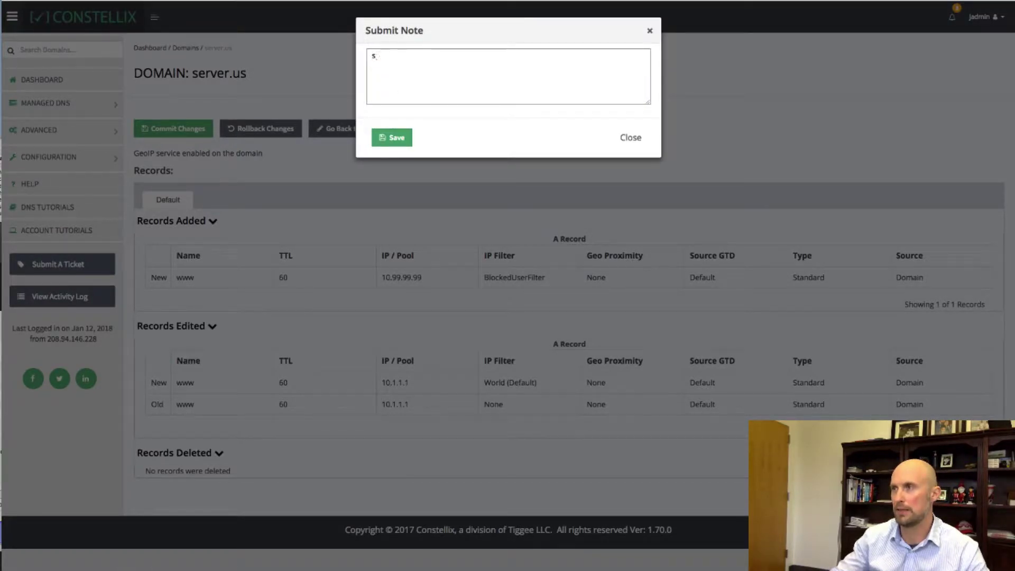
pyautogui.press('BackSpace')
pyautogui.write('applied filter')
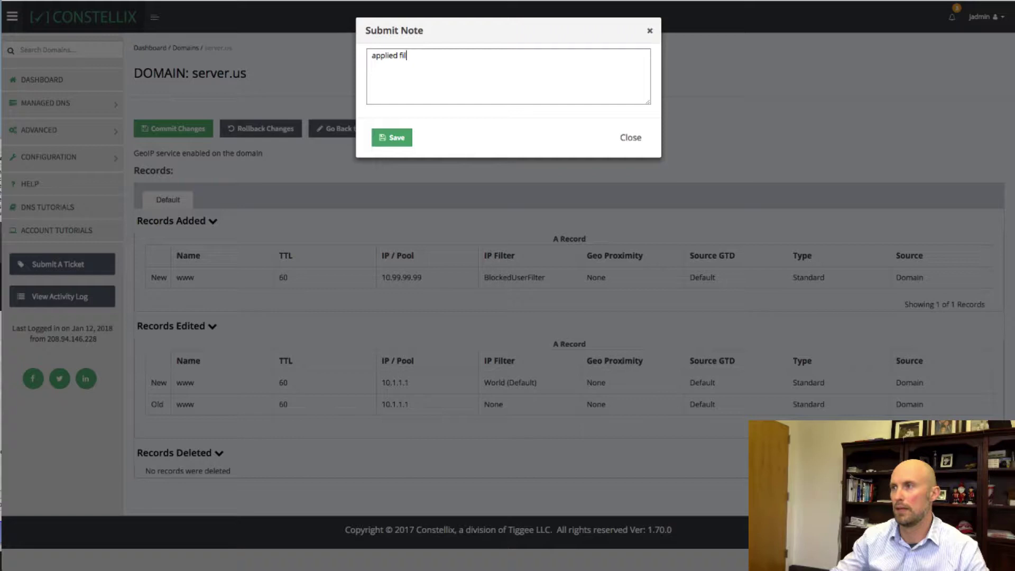
pyautogui.click(391, 138)
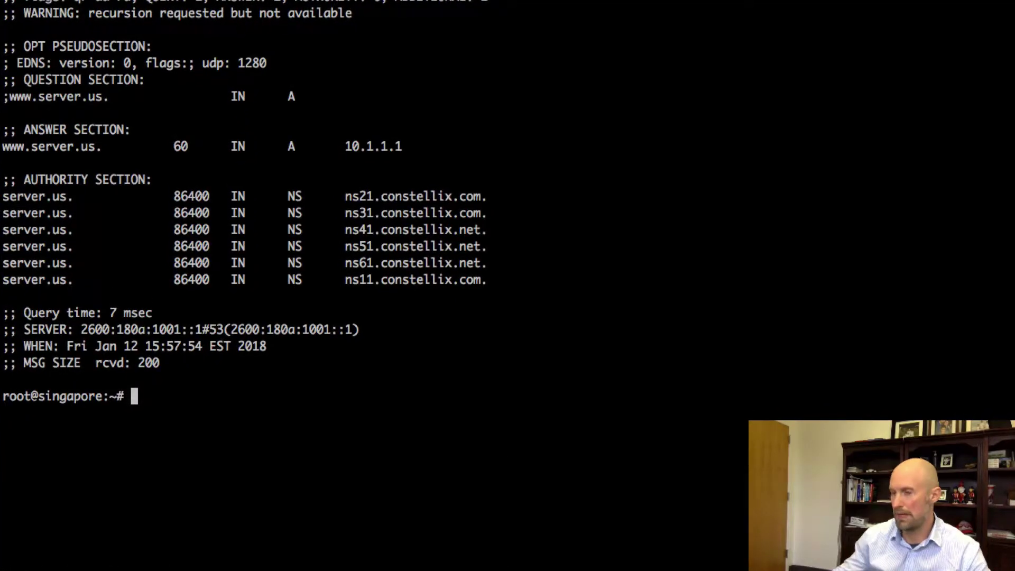
pyautogui.write('dig www.server.us @ns11.constellix.com')
pyautogui.press('Return')
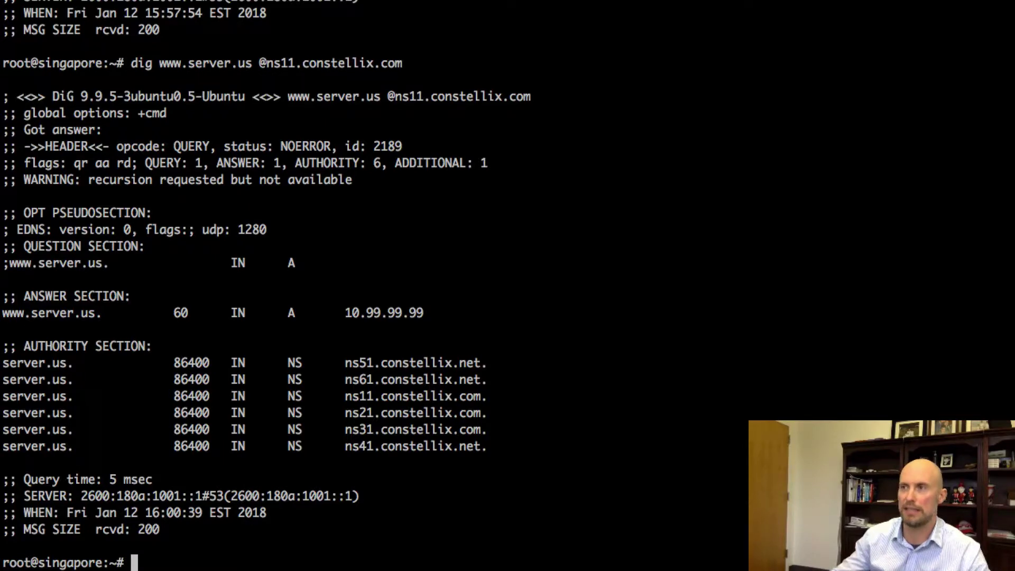
pyautogui.press('super+grave')
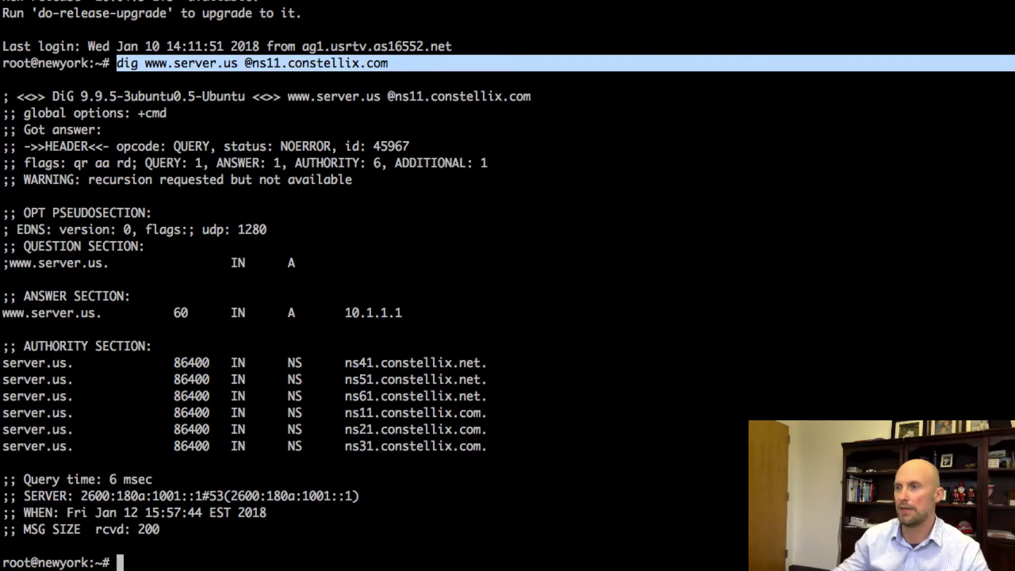
pyautogui.press('Up')
pyautogui.press('Return')
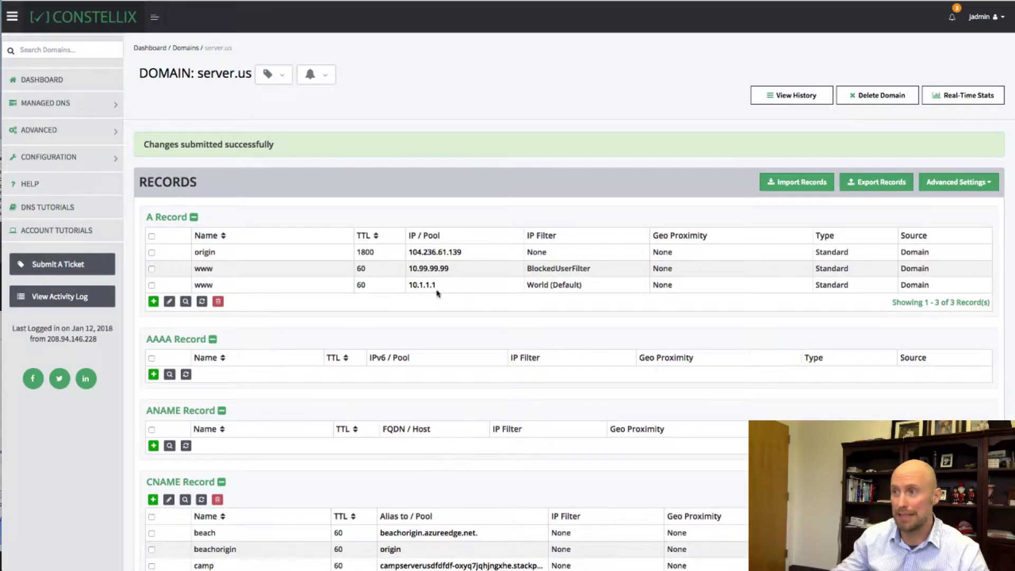
# Step: Set the BlockedUserFilter www record to drop queries, keeping it in standard mode
pyautogui.doubleClick(543, 269)
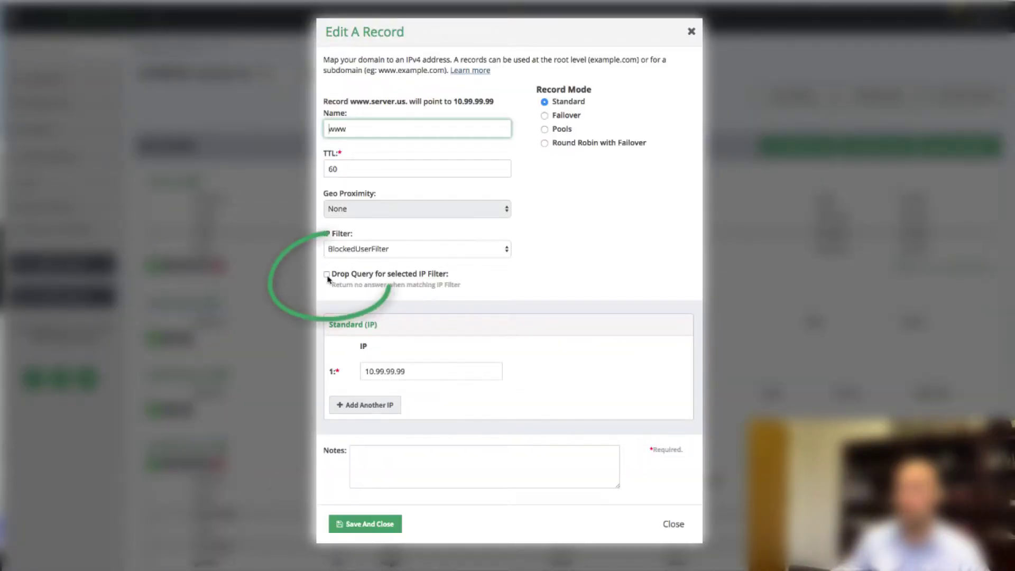
pyautogui.click(327, 275)
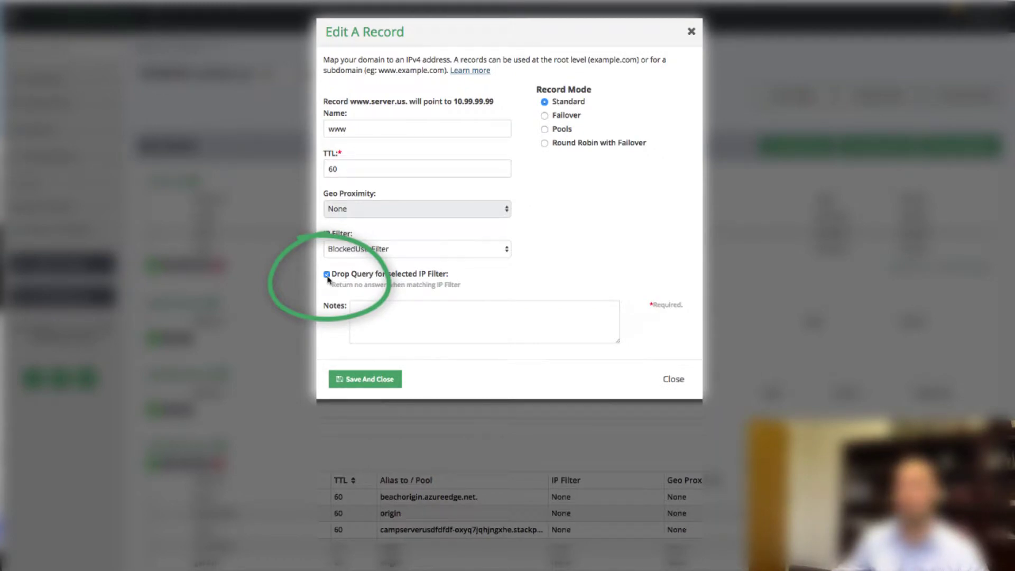
pyautogui.click(327, 275)
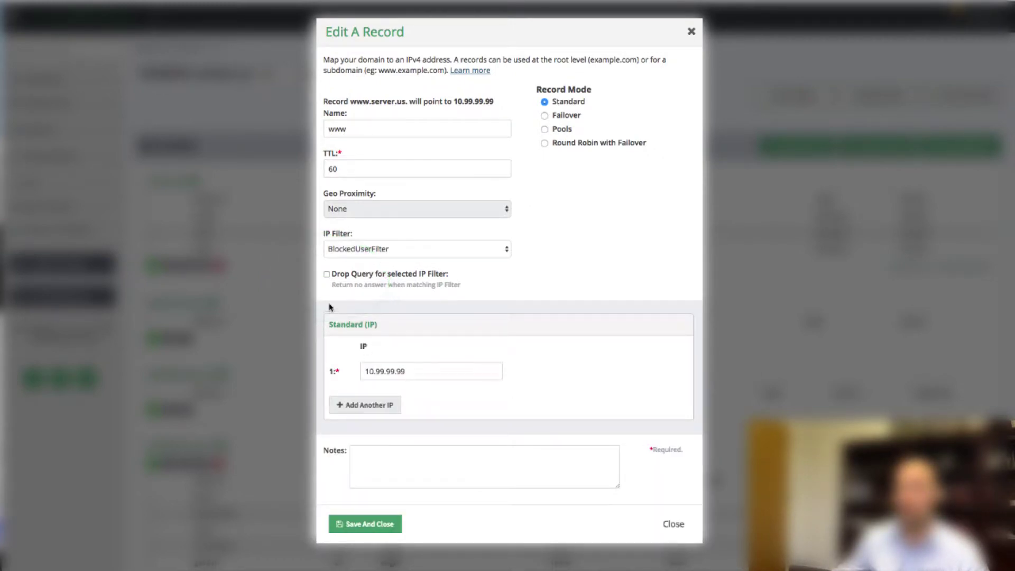
pyautogui.click(327, 275)
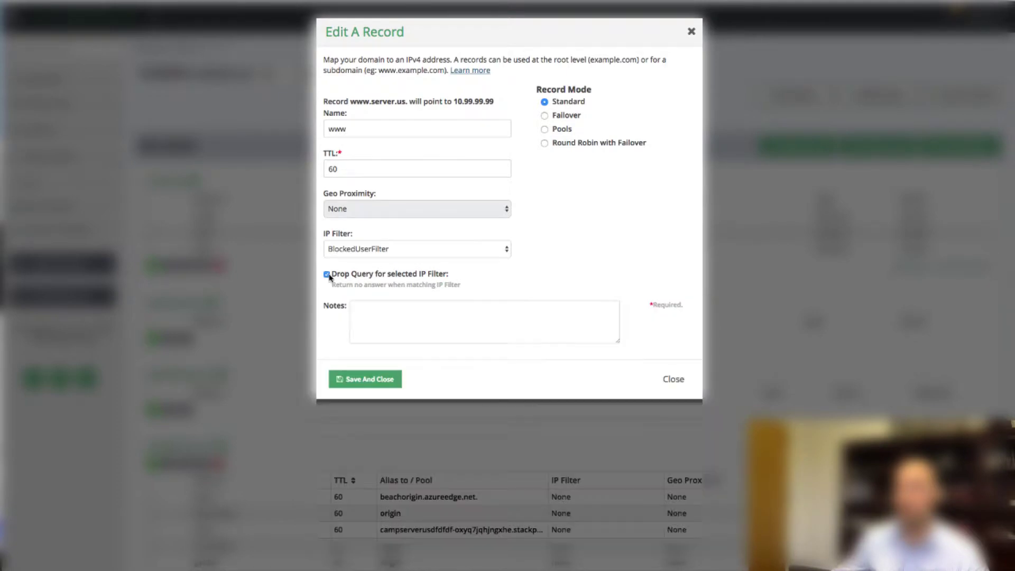
pyautogui.click(545, 117)
pyautogui.click(545, 103)
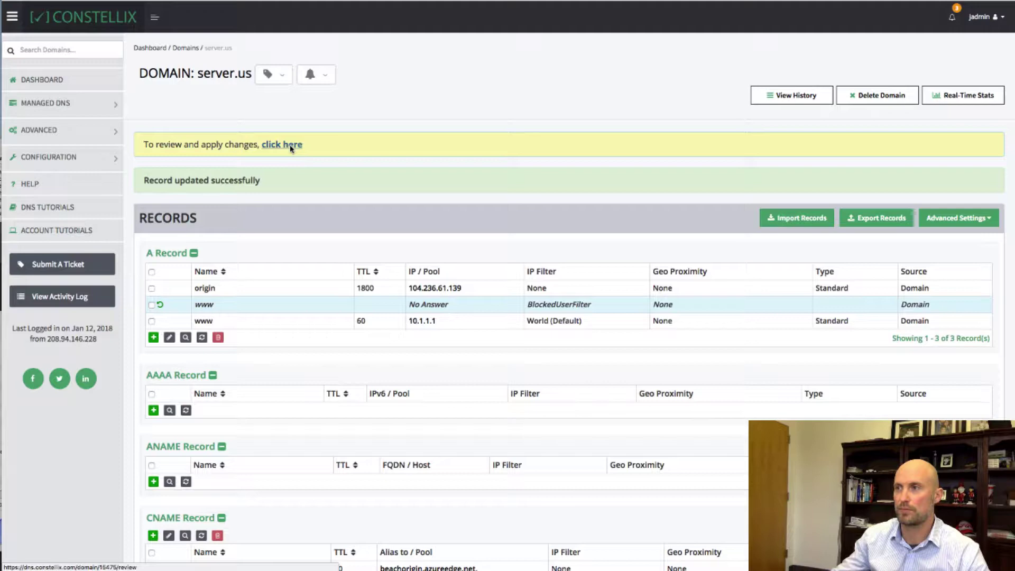
# Step: Commit the record change with the note 'now wil'
pyautogui.click(290, 145)
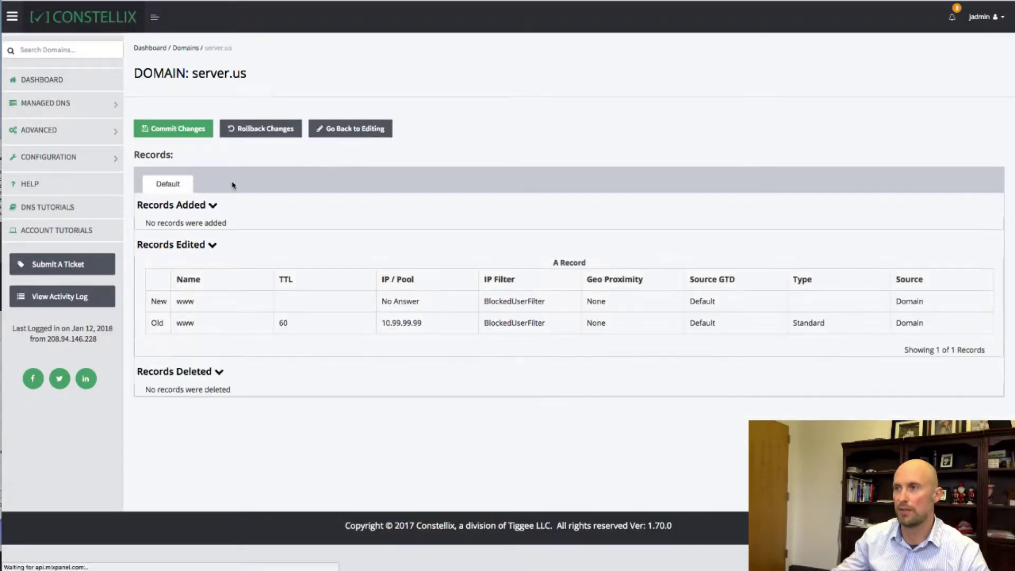
pyautogui.click(177, 128)
pyautogui.click(413, 98)
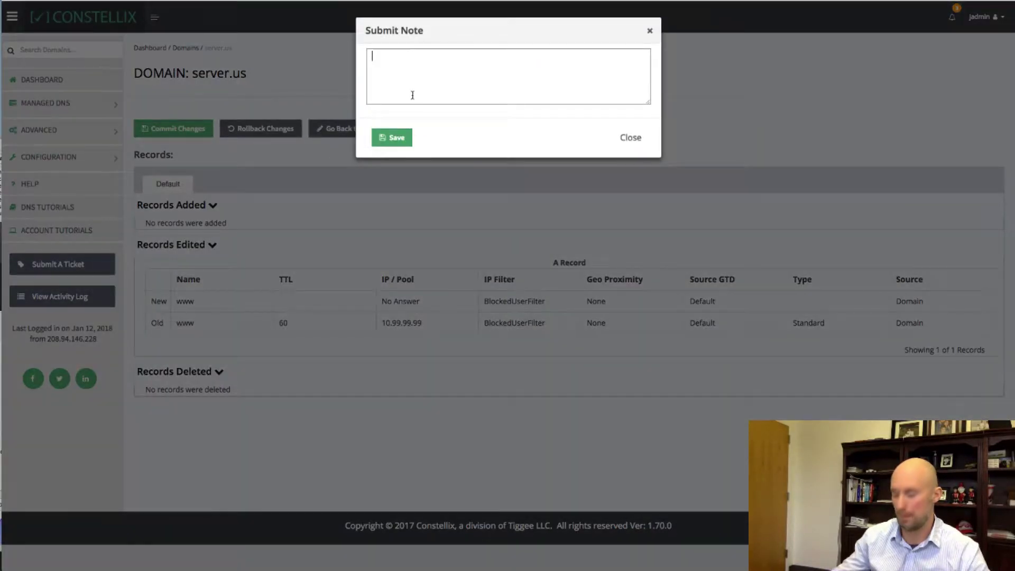
pyautogui.write('now will drop the queries')
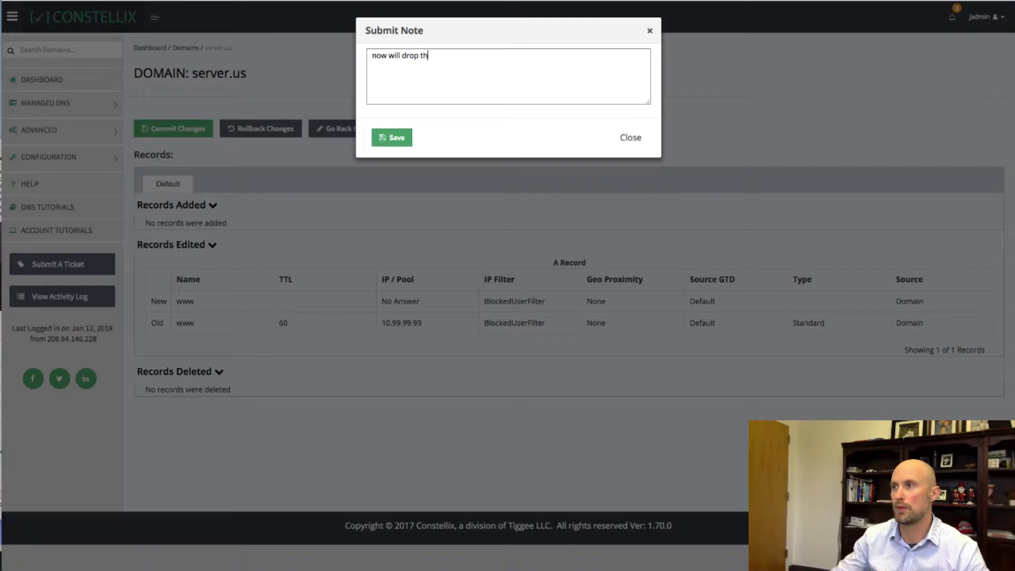
pyautogui.click(391, 137)
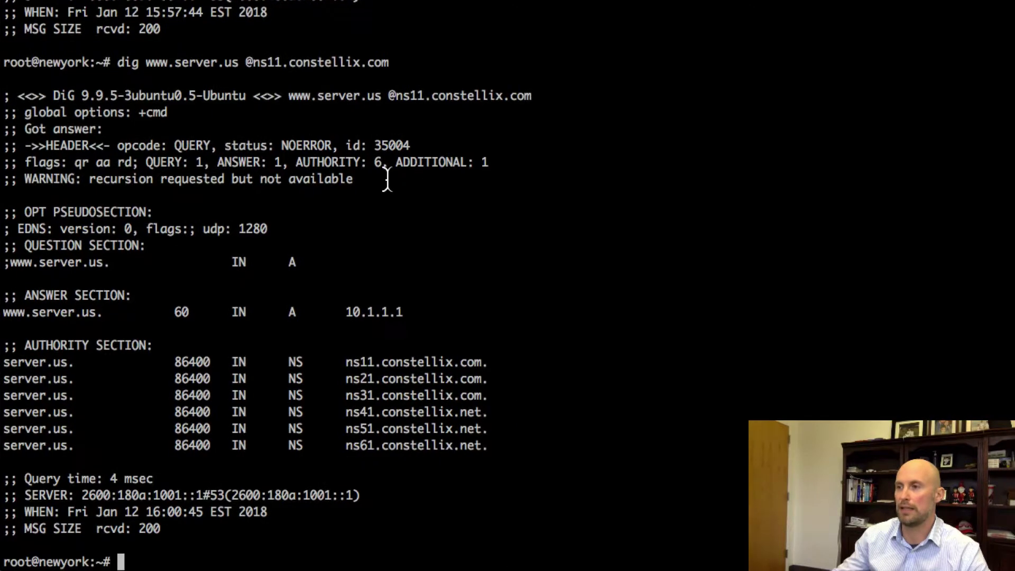
pyautogui.press('Up')
pyautogui.press('Return')
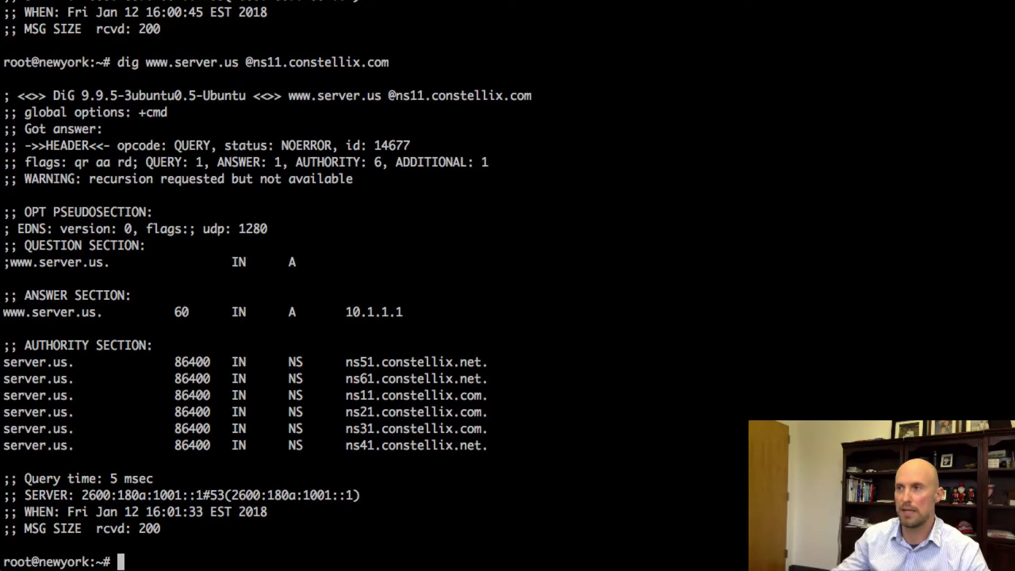
pyautogui.press('super+grave')
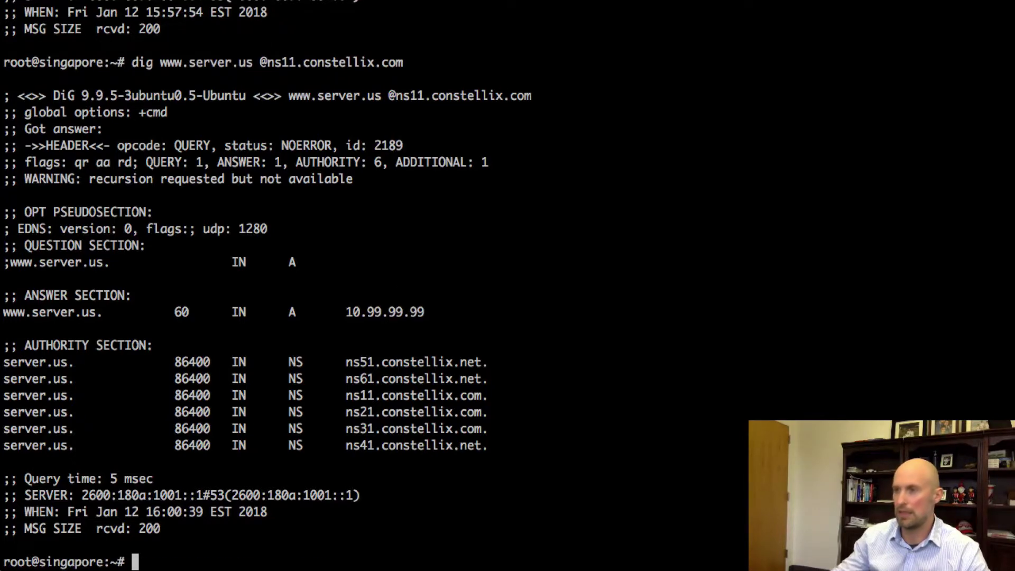
pyautogui.press('Up')
pyautogui.press('Return')
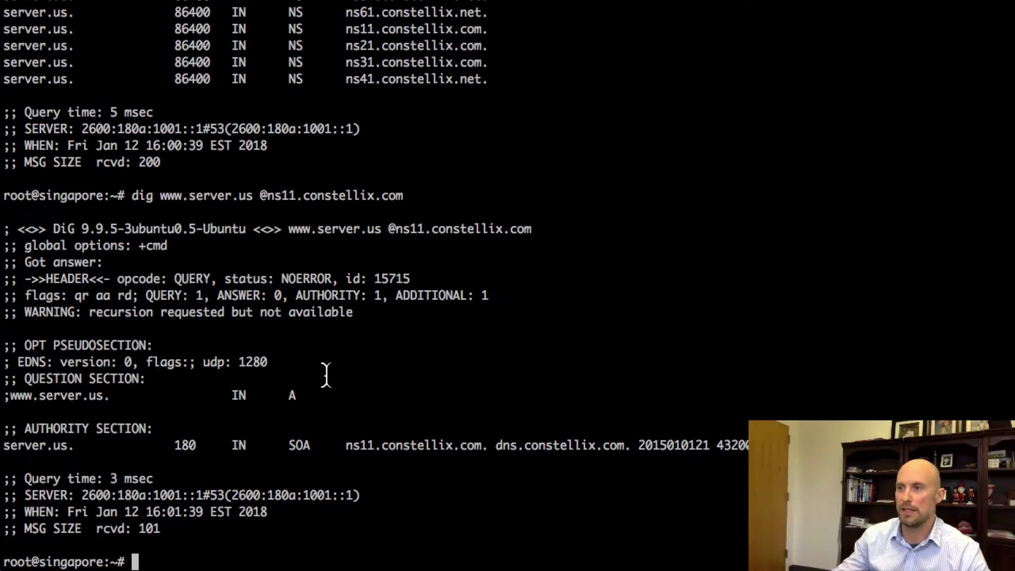
pyautogui.moveTo(324, 374); pyautogui.dragTo(418, 397)
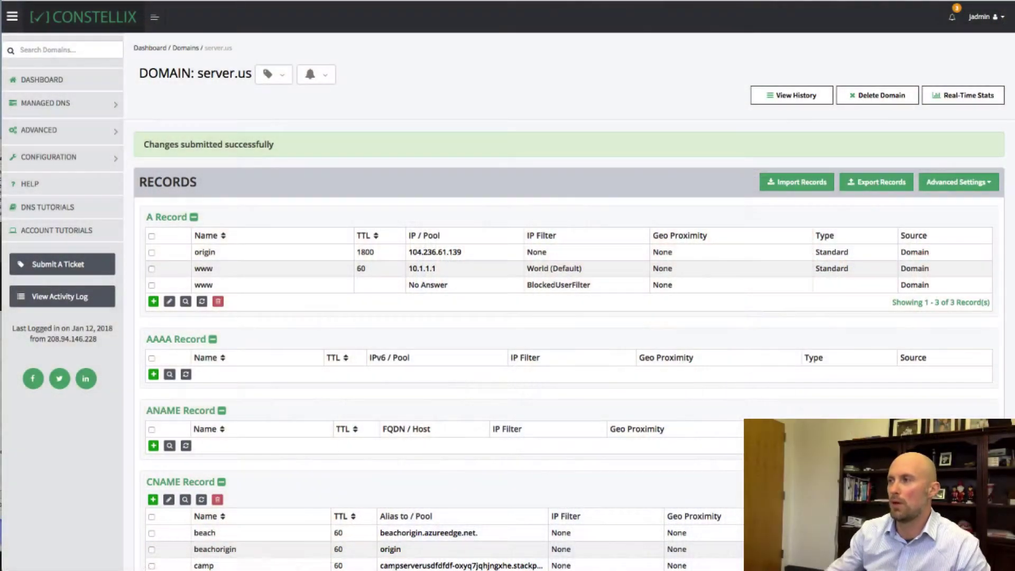
# Step: Turn on Global Traffic Director for server.us, then review and commit the change with a note
pyautogui.click(949, 184)
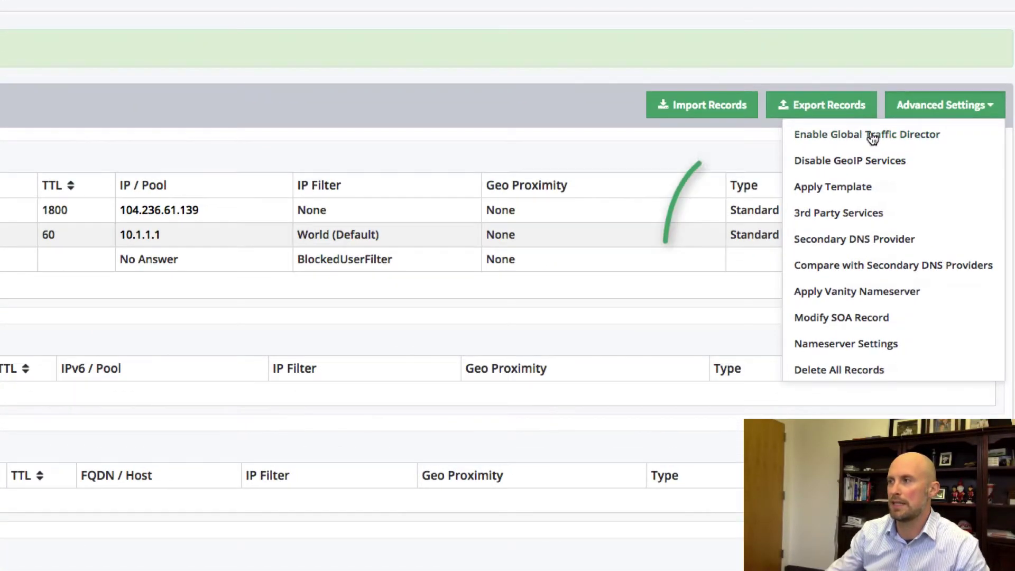
pyautogui.click(877, 153)
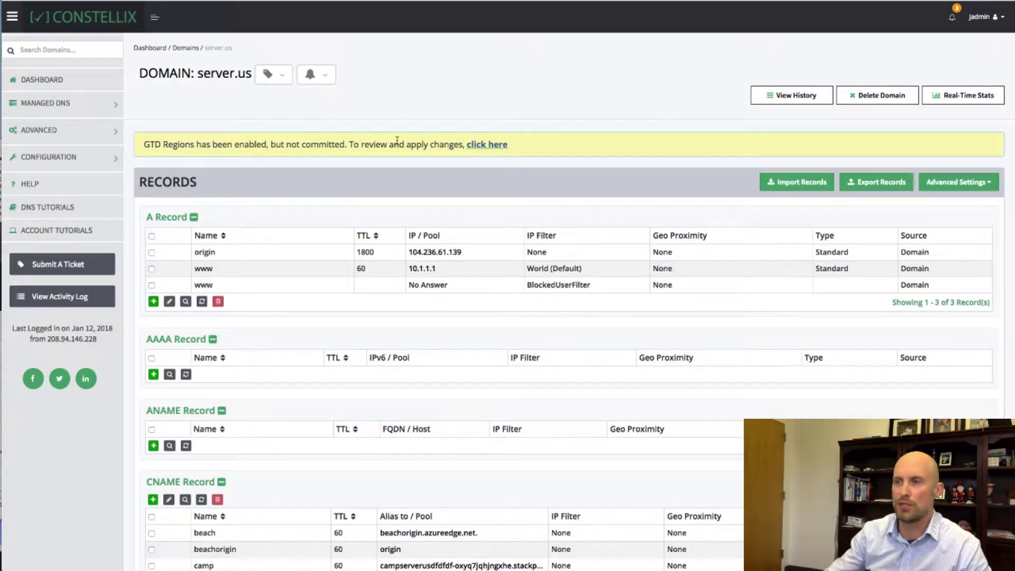
pyautogui.click(489, 145)
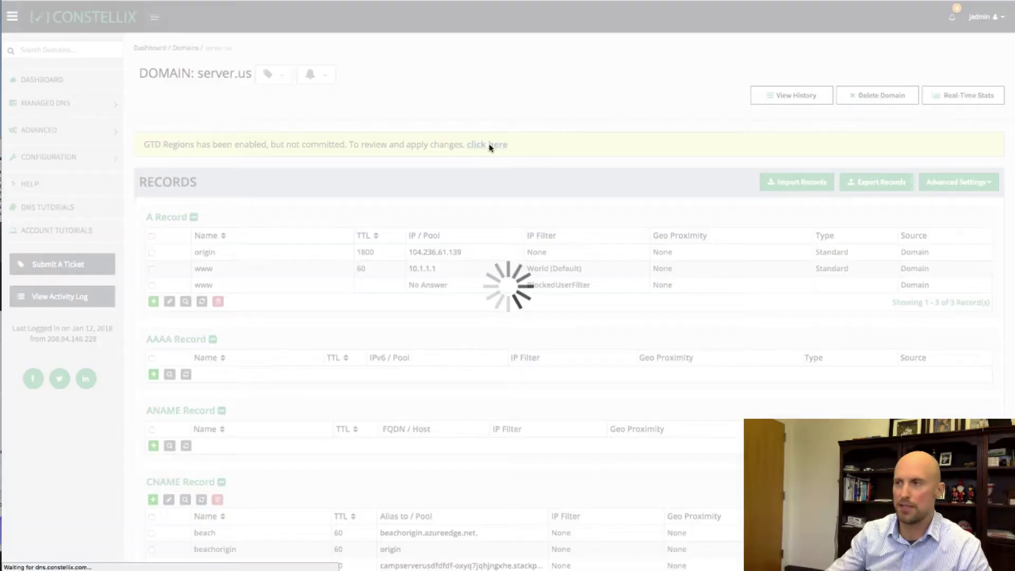
pyautogui.click(183, 137)
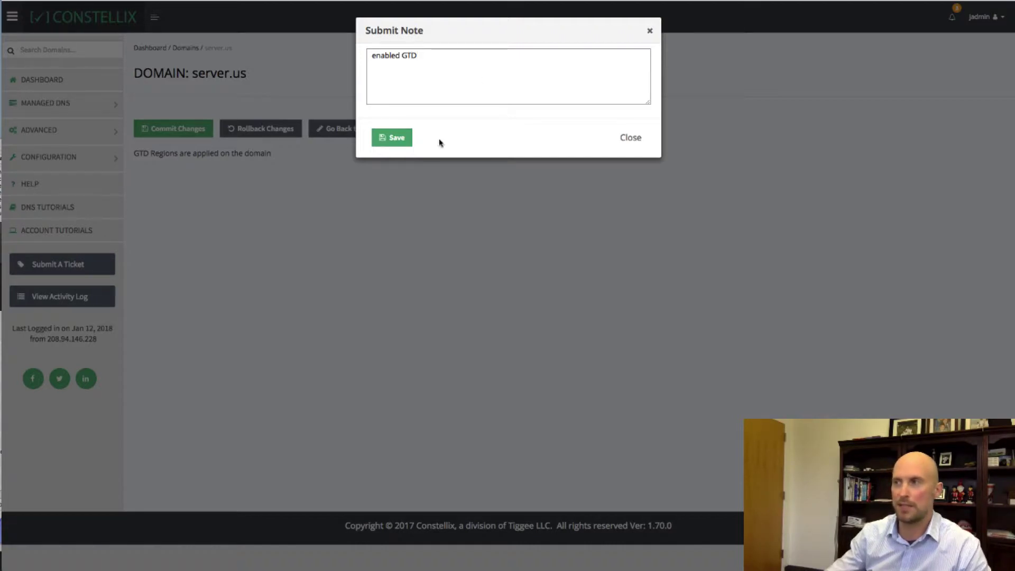
pyautogui.click(394, 138)
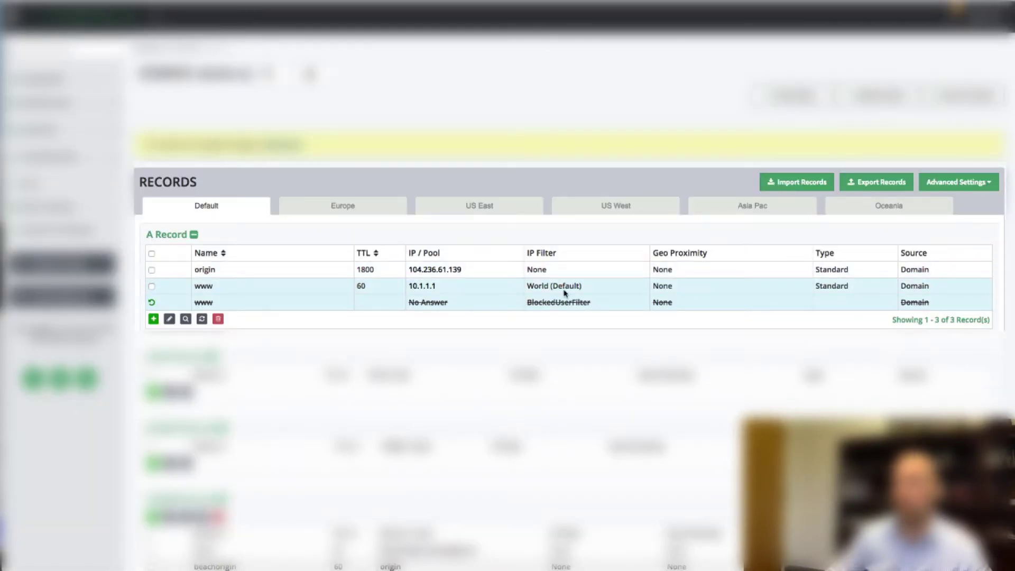
# Step: In the Asia Pac region, try a BlockedUserFilter drop record, then save a 10.1.1.1 world www override
pyautogui.click(760, 207)
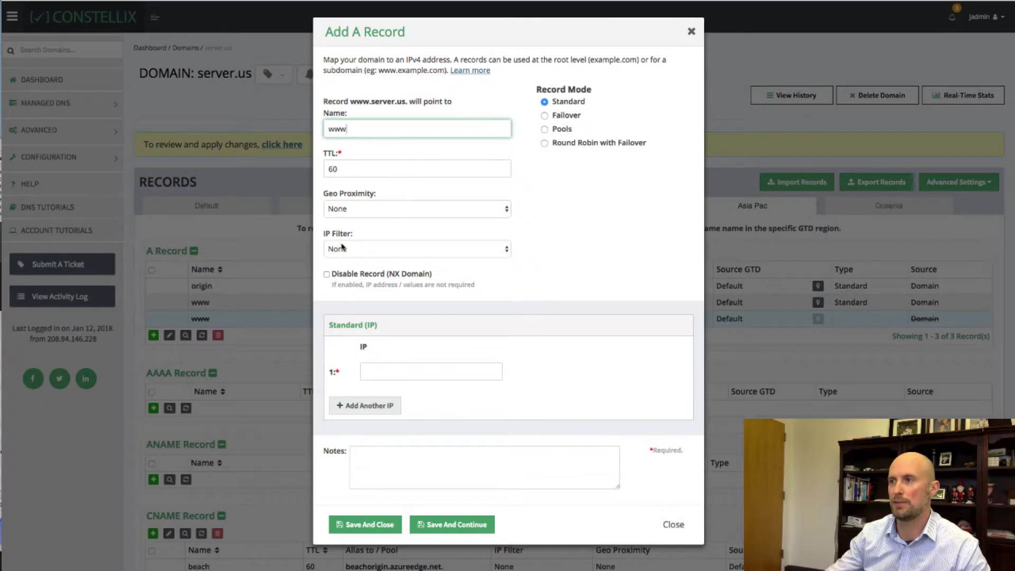
pyautogui.click(342, 248)
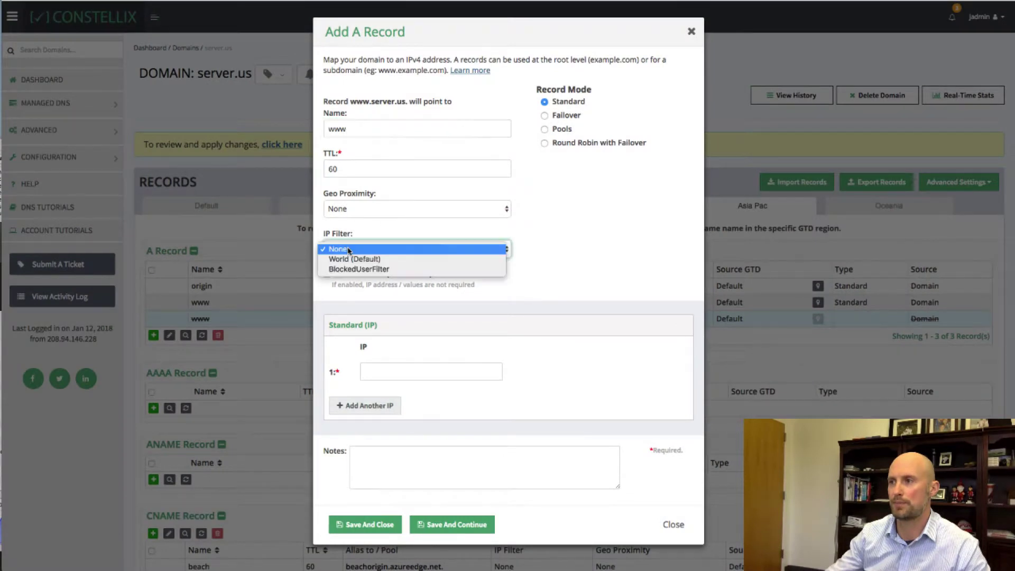
pyautogui.click(363, 268)
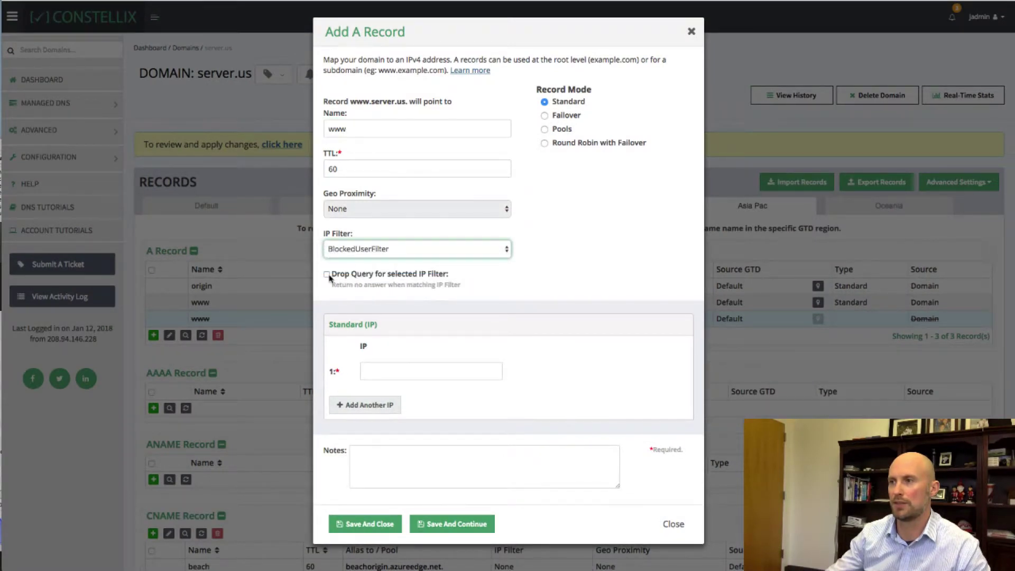
pyautogui.click(327, 274)
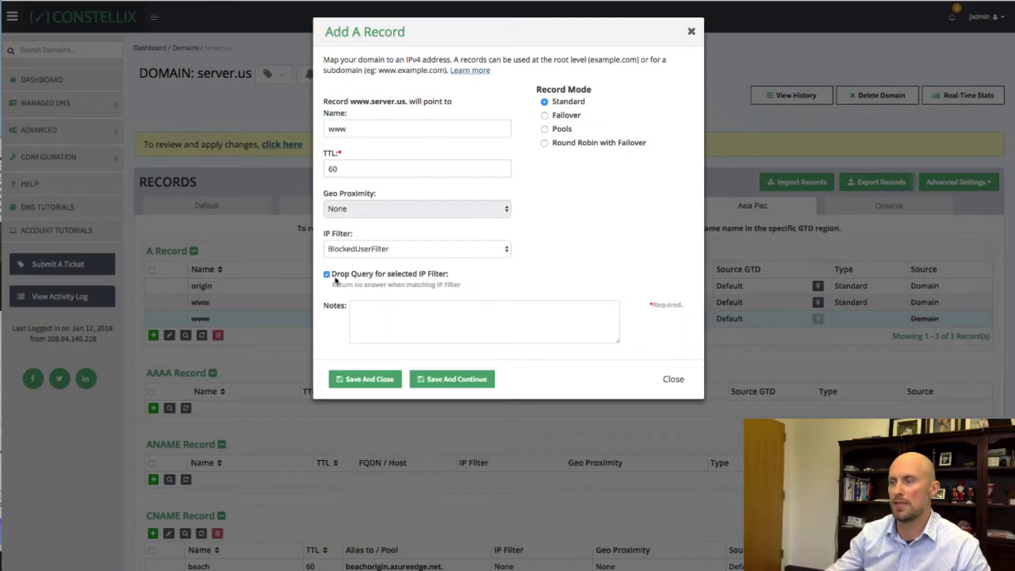
pyautogui.click(370, 379)
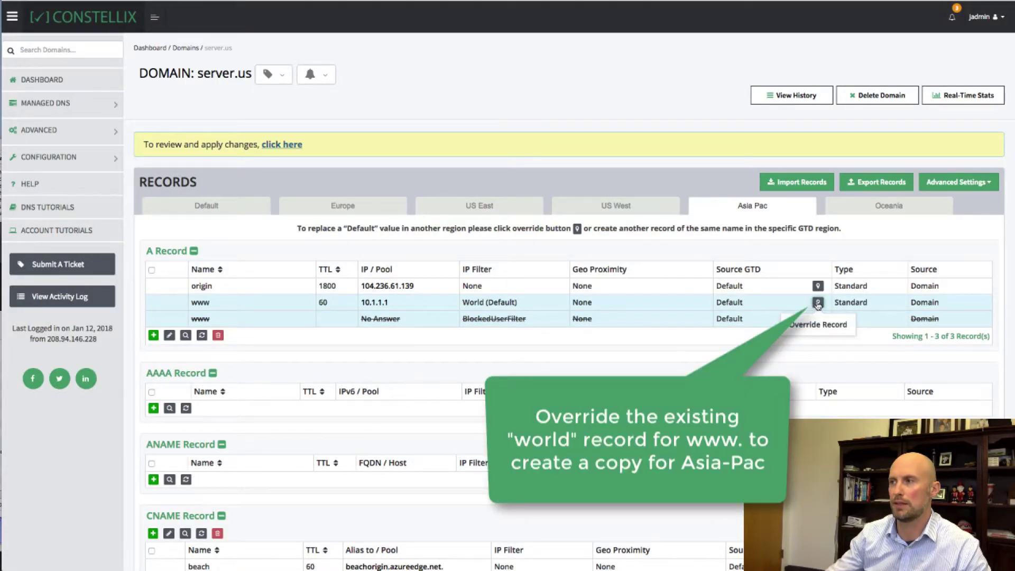
pyautogui.click(818, 303)
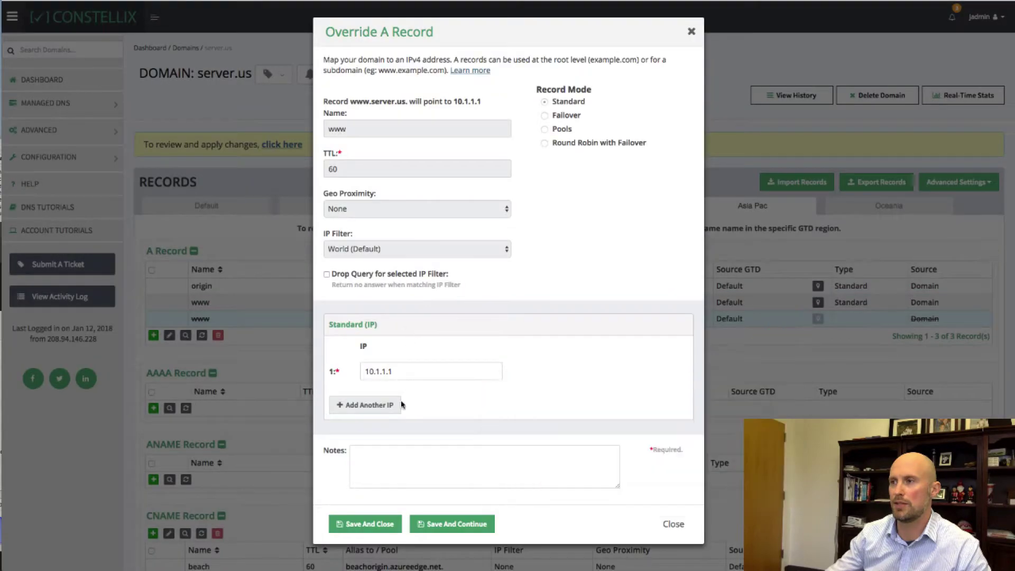
pyautogui.click(362, 524)
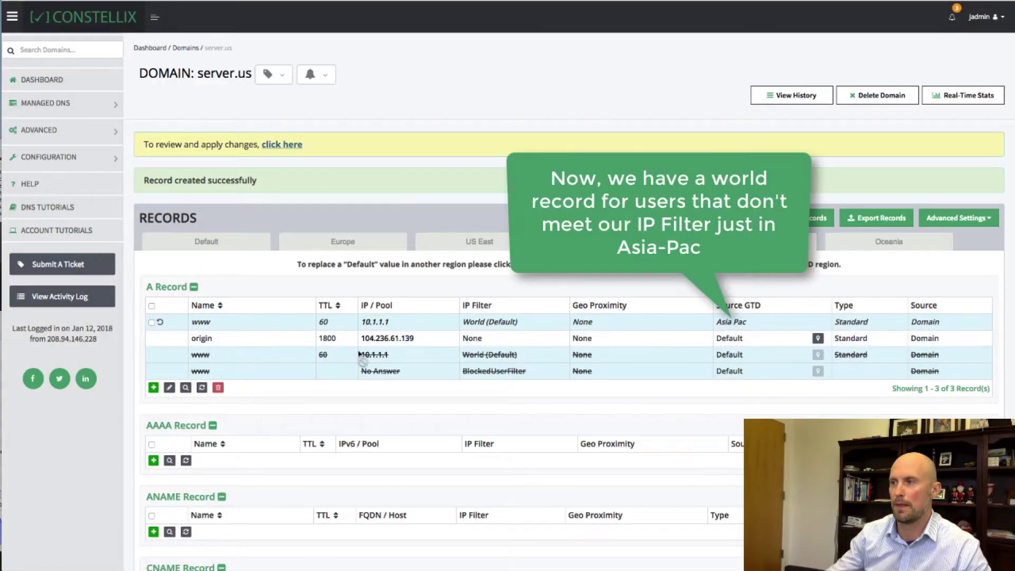
# Step: Add an Asia Pac 'www' A record filtered by BlockedUserFilter that drops matching queries
pyautogui.click(154, 387)
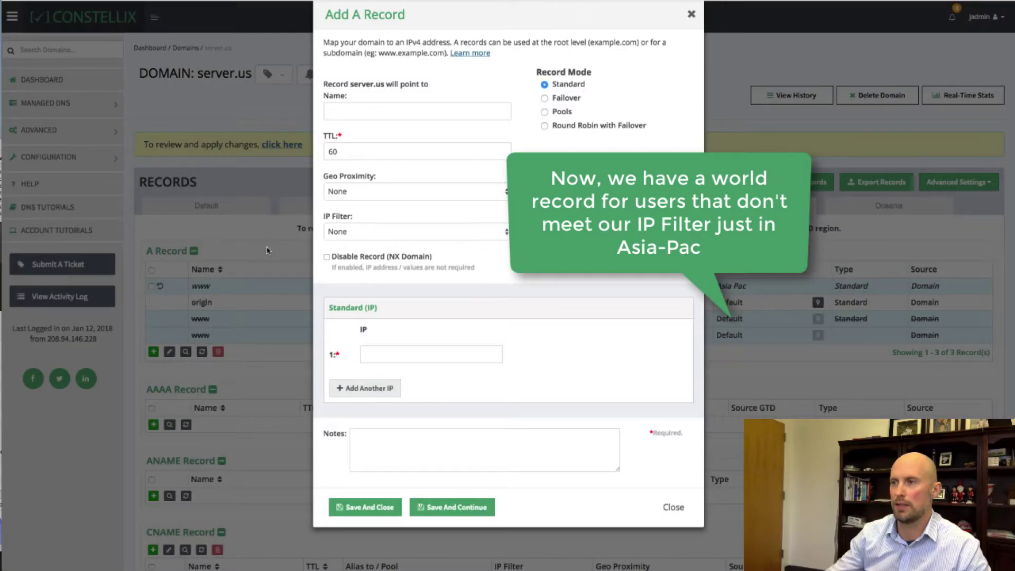
pyautogui.write('www')
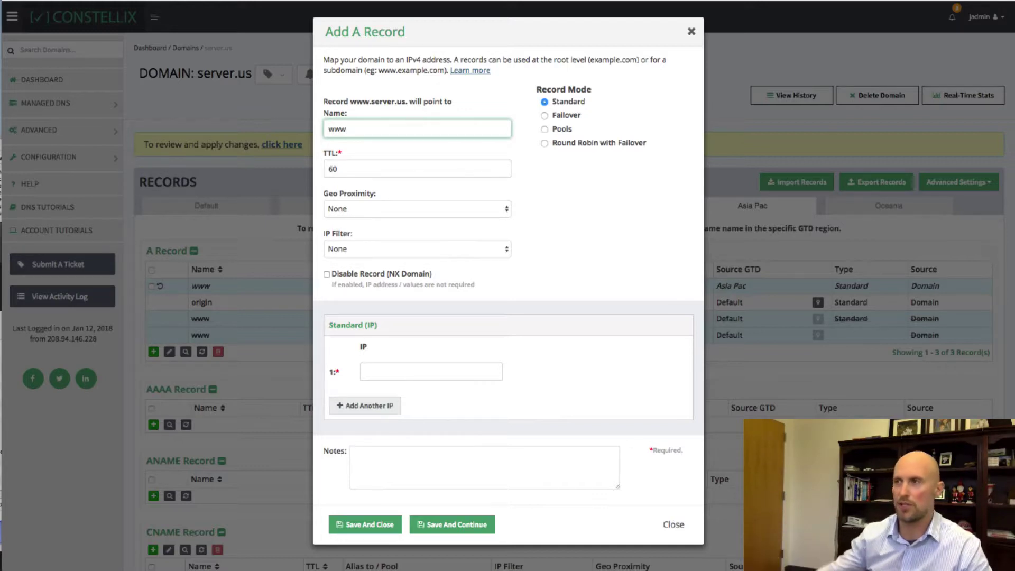
pyautogui.click(357, 251)
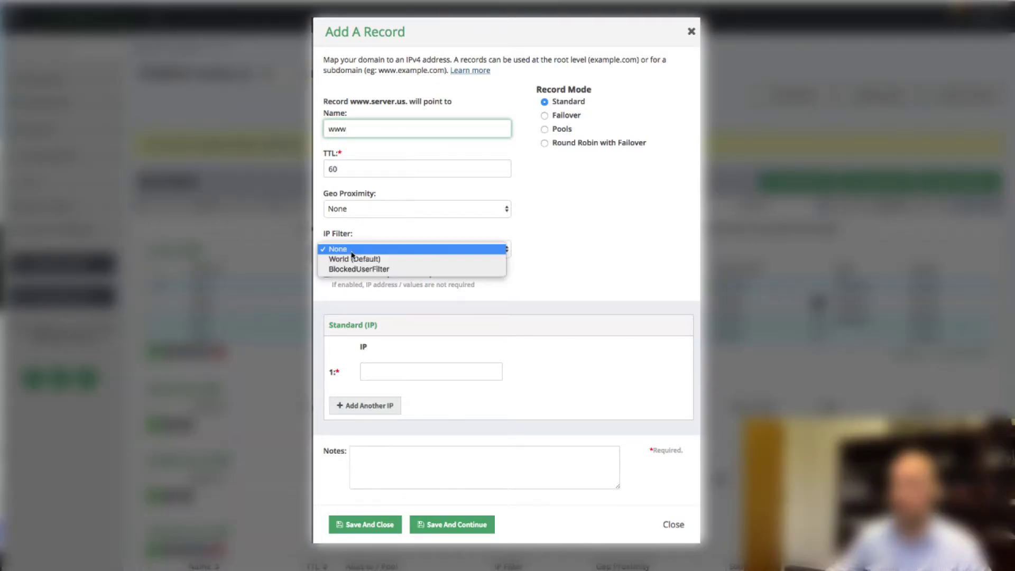
pyautogui.click(370, 268)
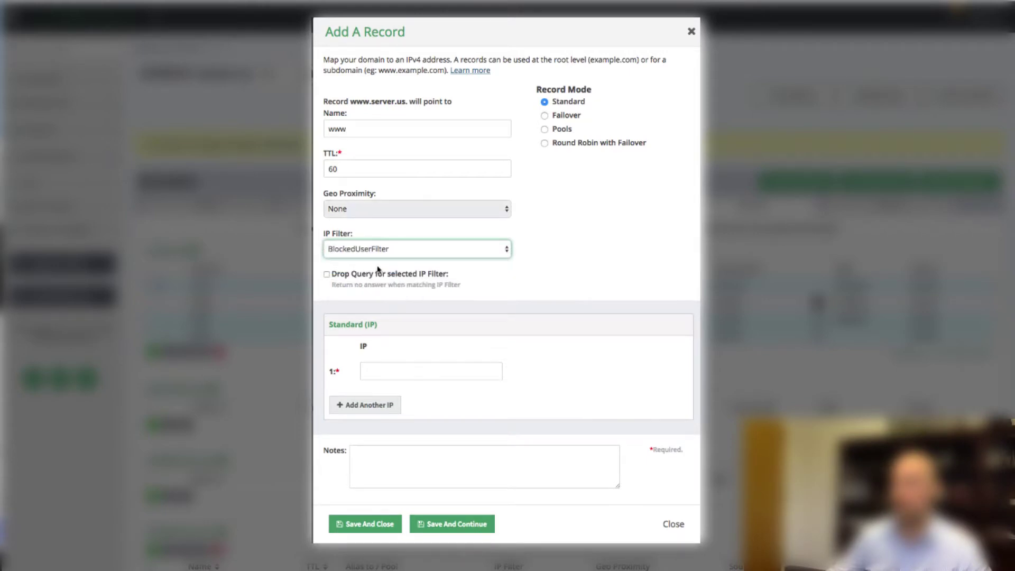
pyautogui.click(371, 364)
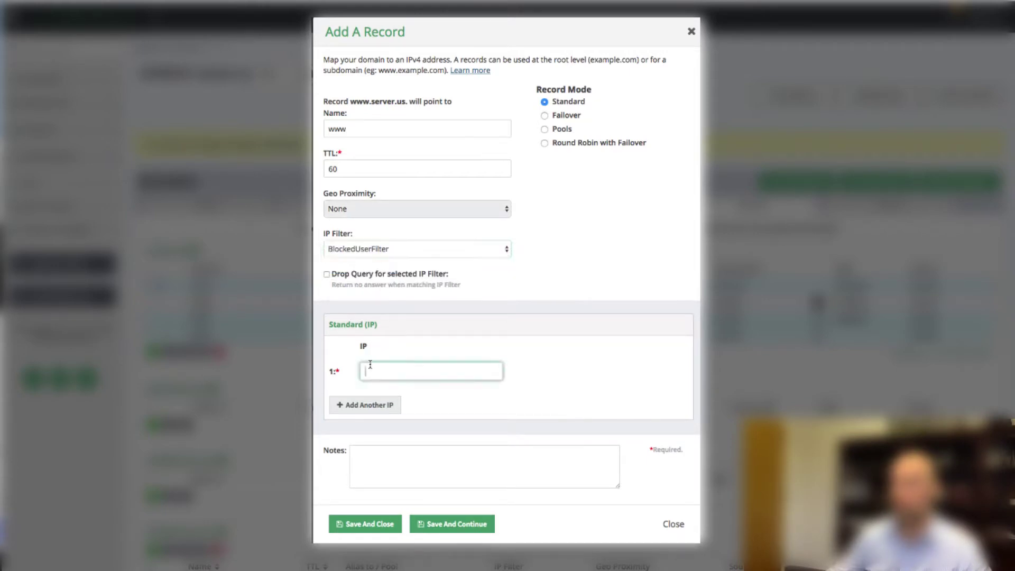
pyautogui.click(326, 274)
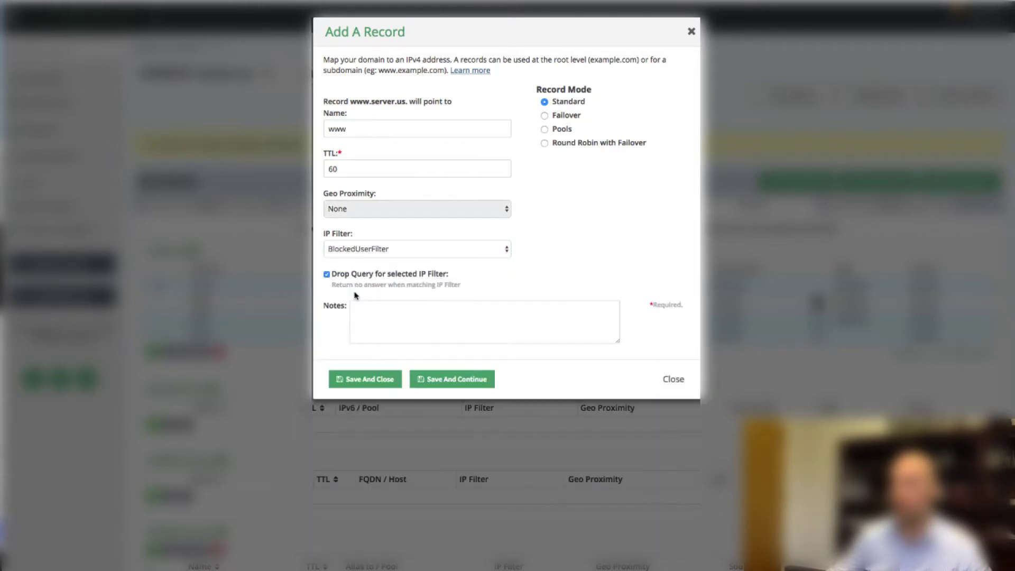
pyautogui.click(364, 383)
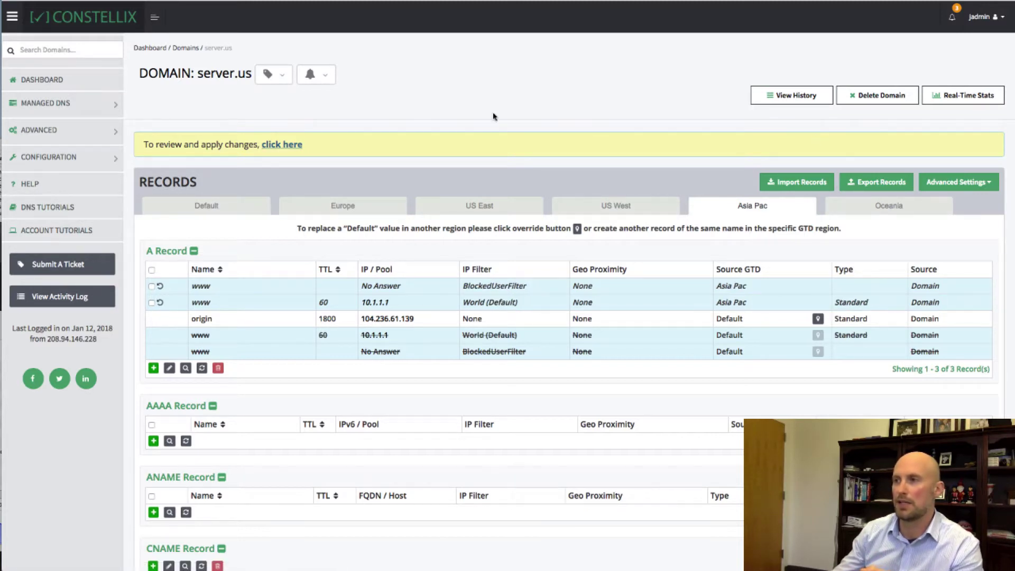
# Step: Review the pending Asia Pac www record changes and submit the commit
pyautogui.click(285, 145)
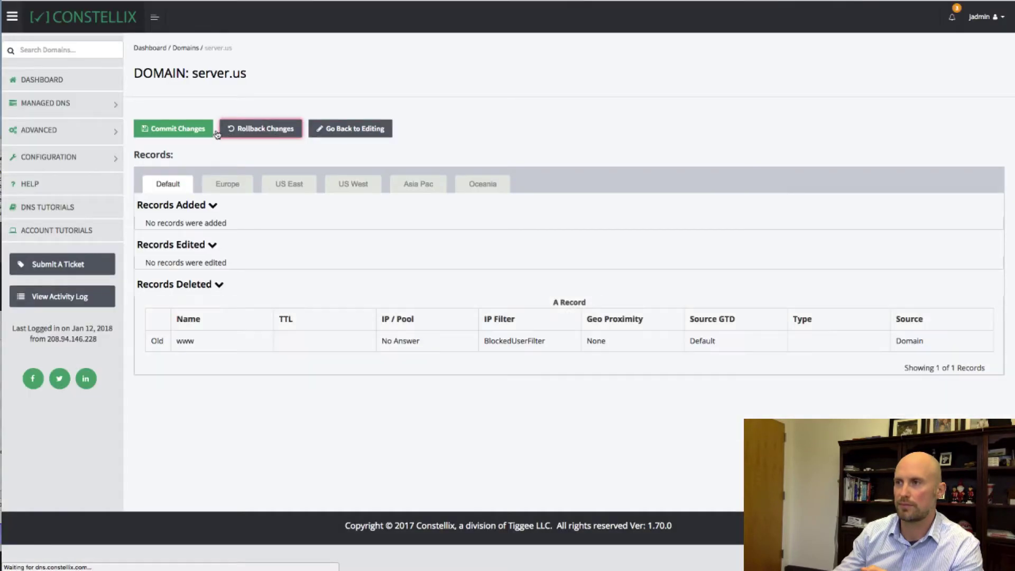
pyautogui.click(201, 131)
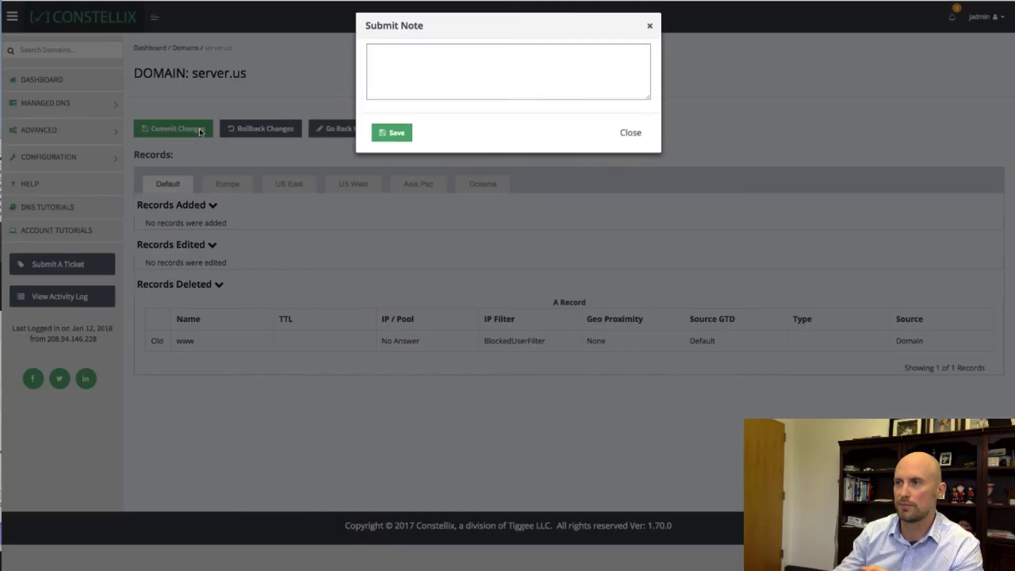
pyautogui.click(405, 140)
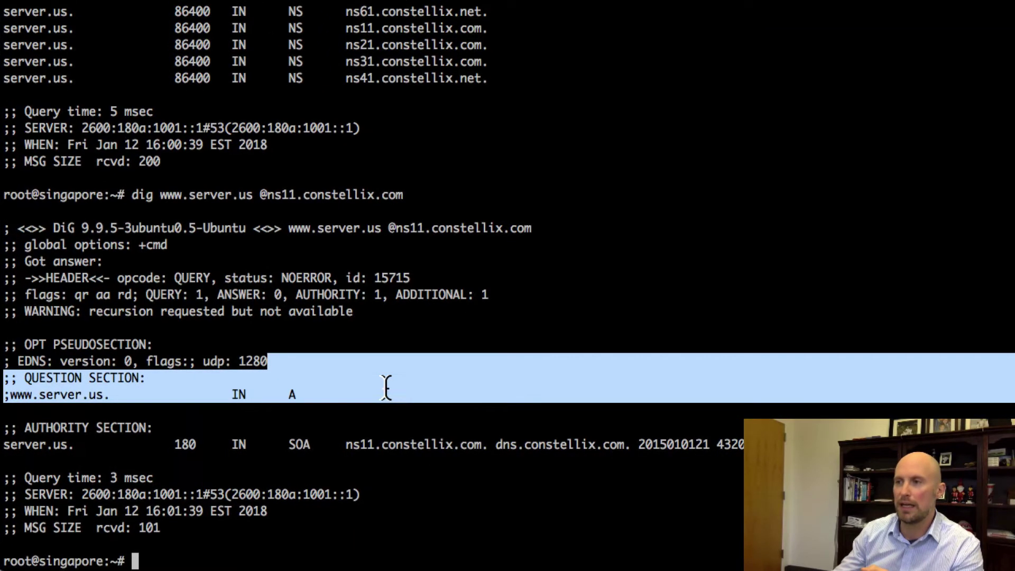
pyautogui.click(377, 369)
pyautogui.press('Up')
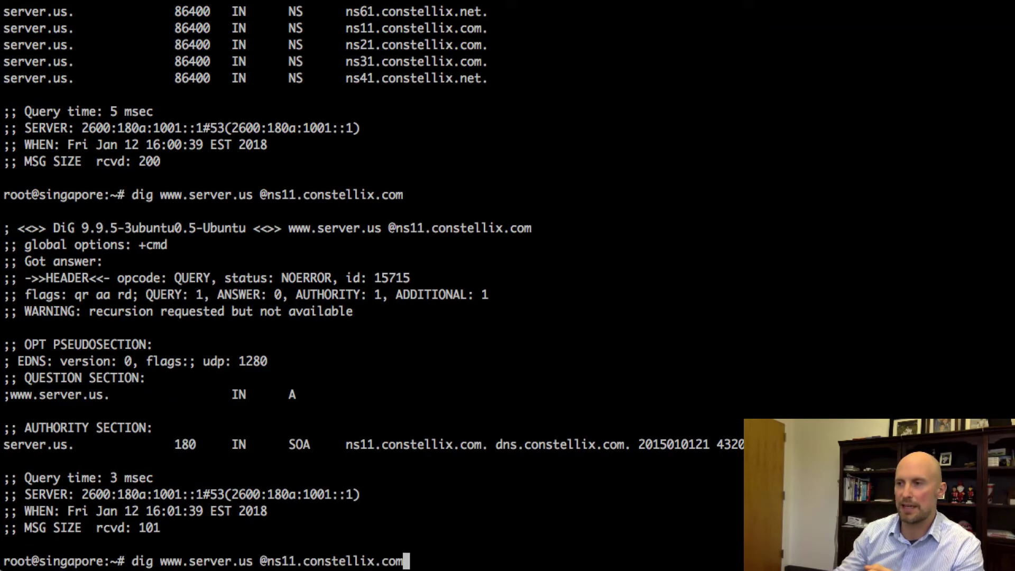
pyautogui.press('Return')
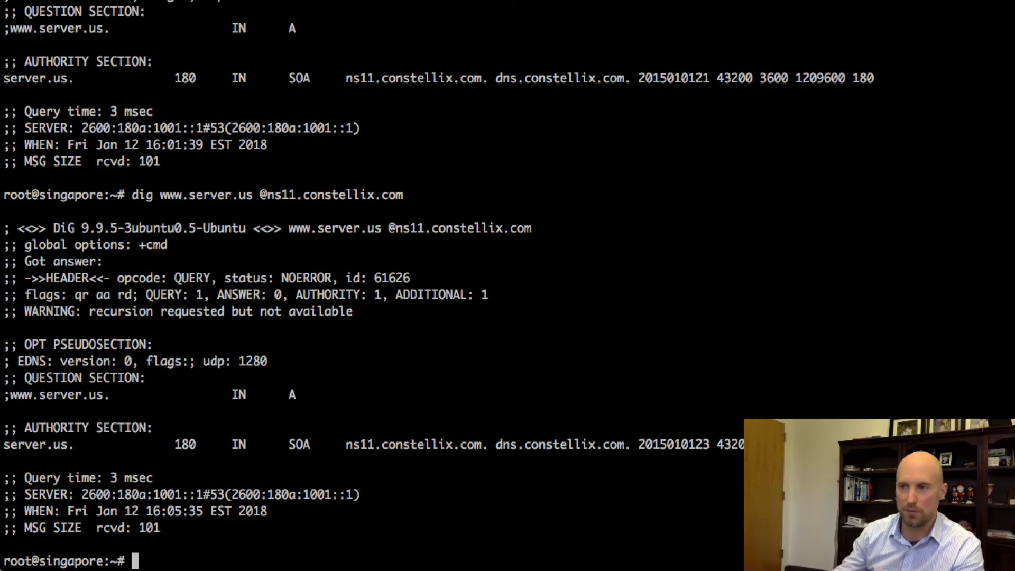